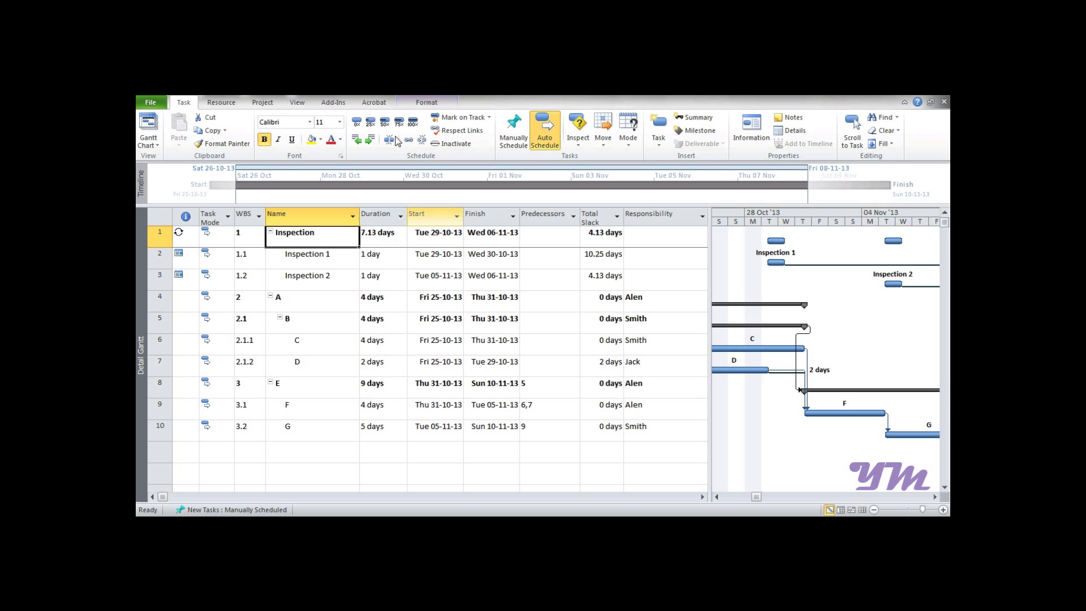
Group the task list by Critical status from the View tab's Group by list.
left_click(304, 106)
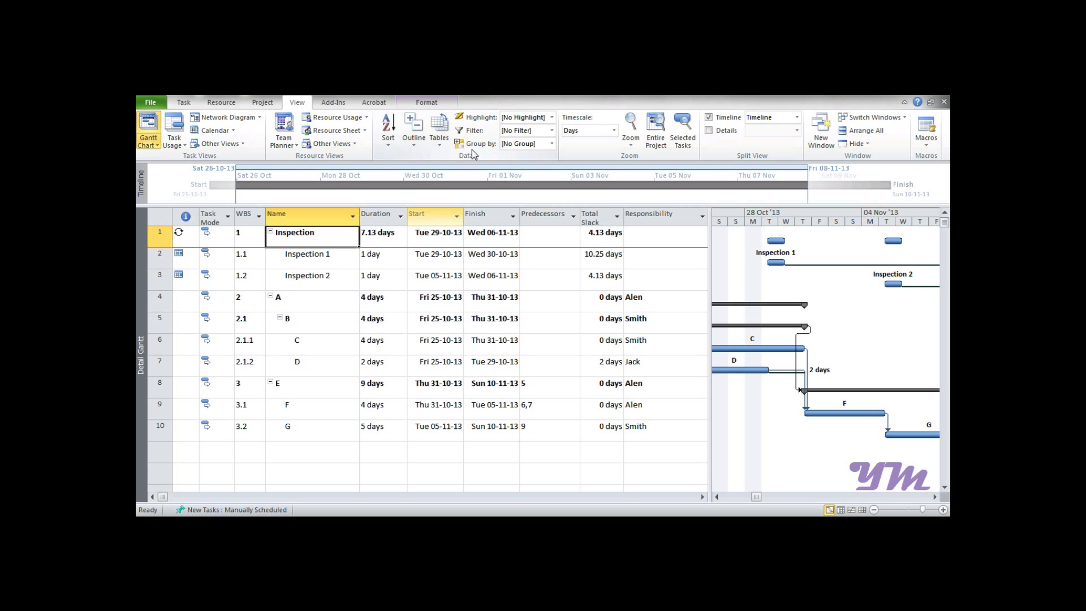
left_click(551, 146)
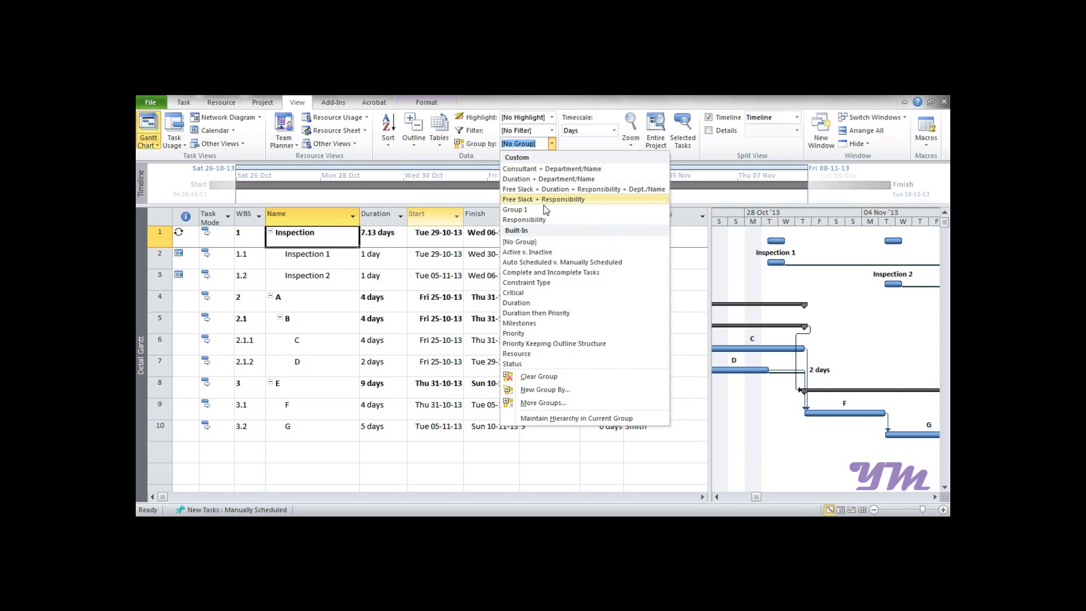
left_click(565, 294)
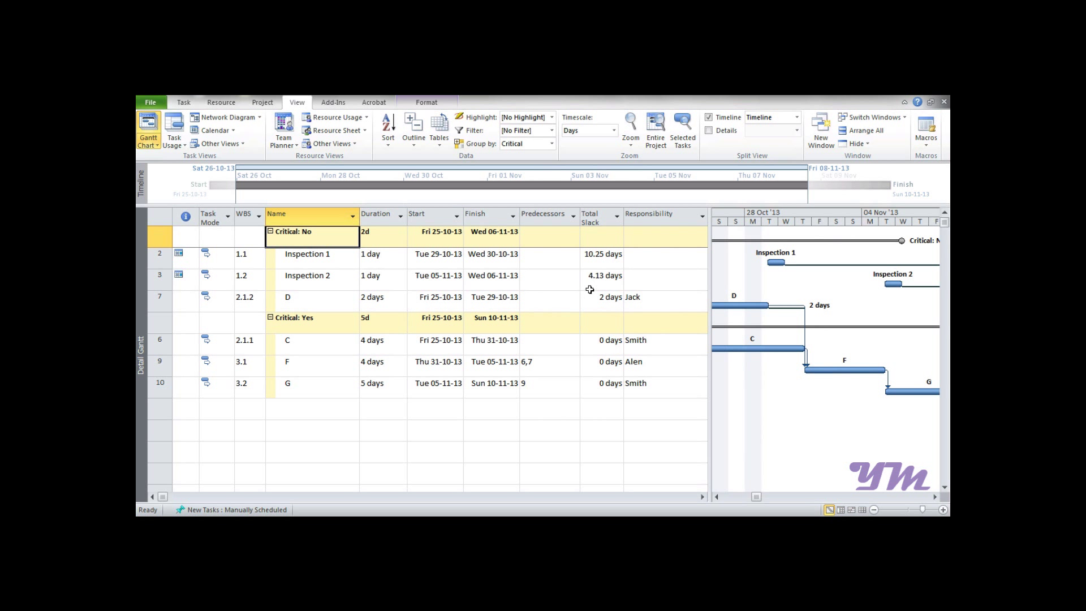
Widen the task table to show the New responsibility column, then narrow it back.
left_click_drag(708, 286, 833, 301)
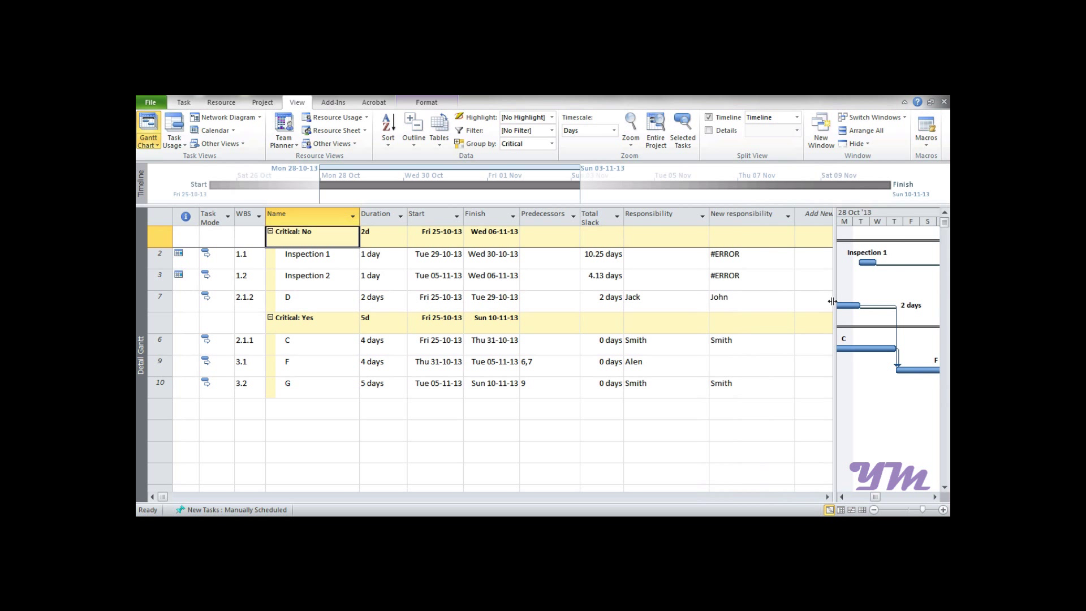
left_click_drag(834, 279, 658, 290)
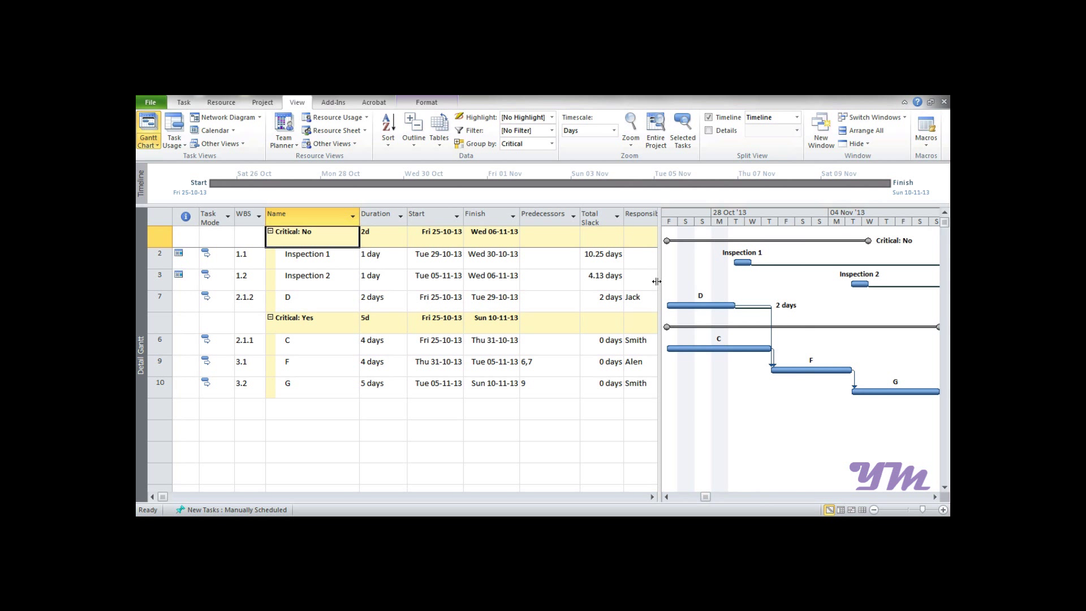
Regroup the tasks by Responsibility into Alen, Jack and Smith groups.
left_click(552, 144)
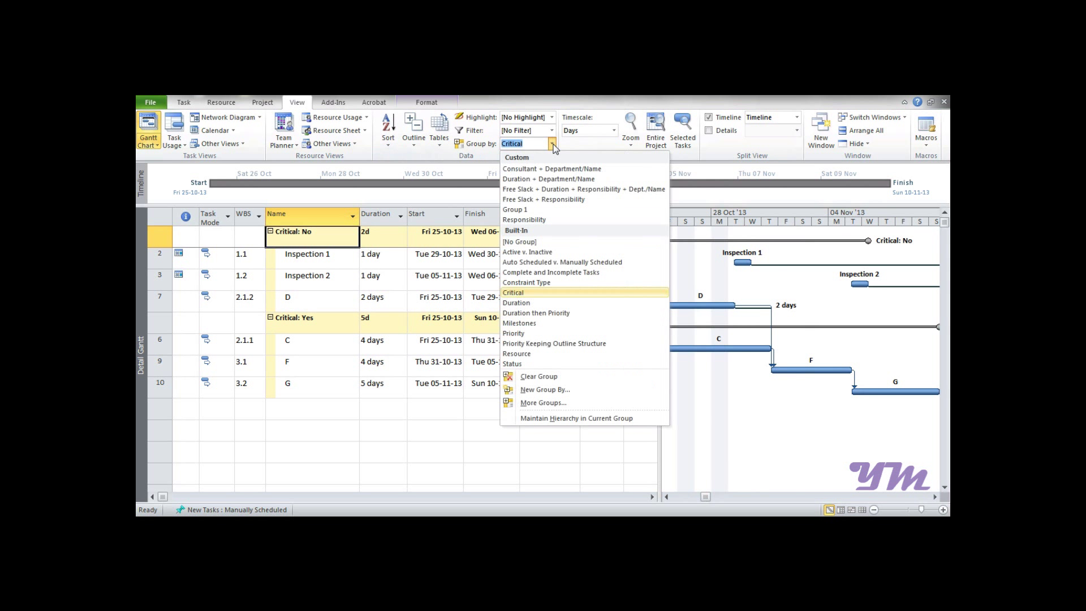
left_click(527, 220)
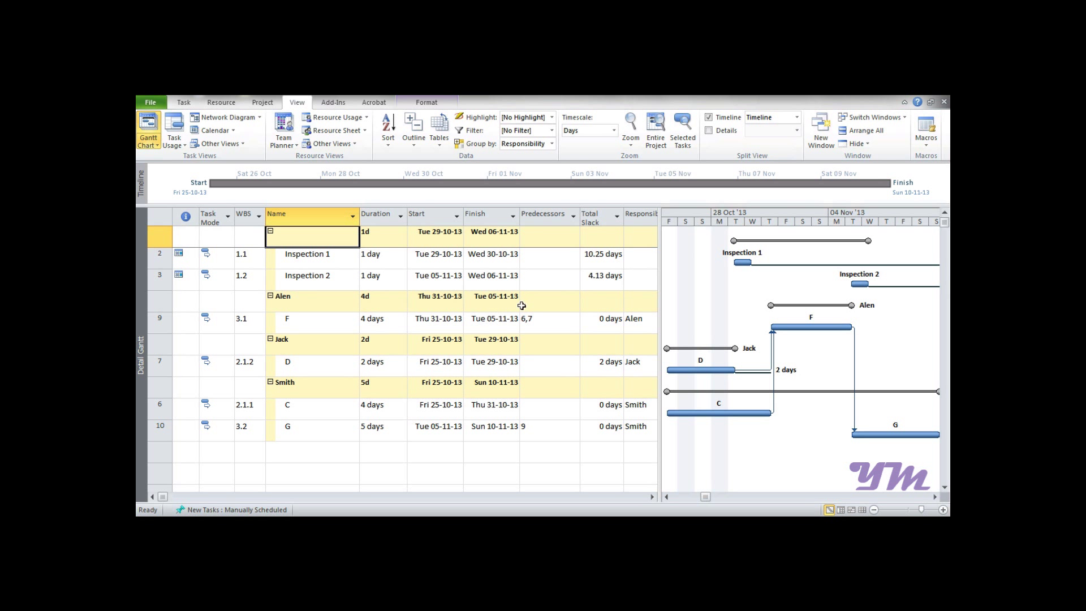
left_click(553, 145)
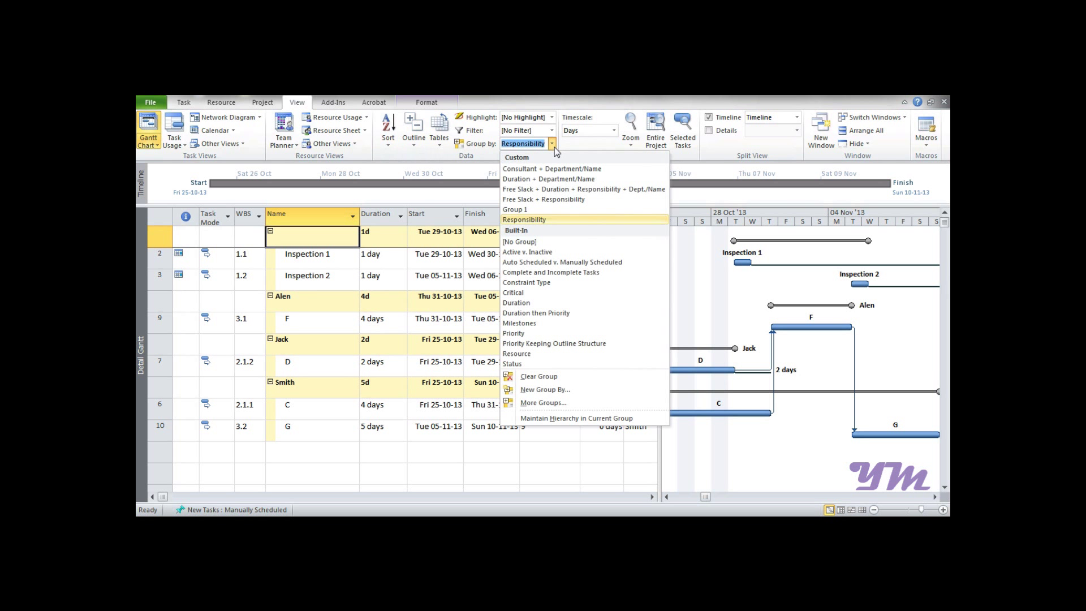
Start a new group named 'Responsibility+Critical' that groups first by Responsibility.
left_click(526, 390)
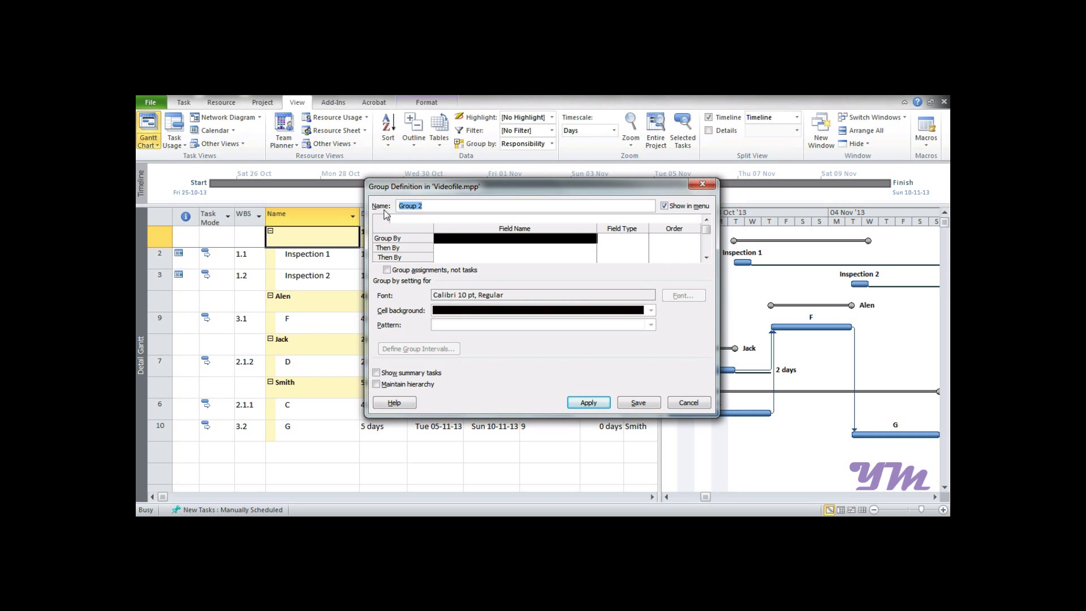
type("Responsibility+Criti")
left_click(577, 239)
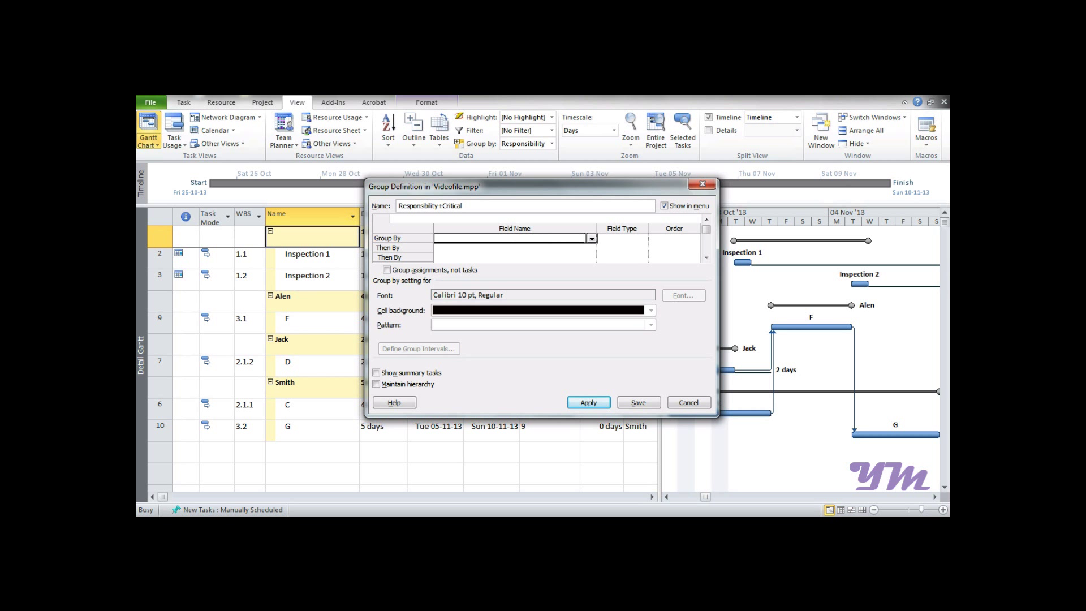
left_click(592, 239)
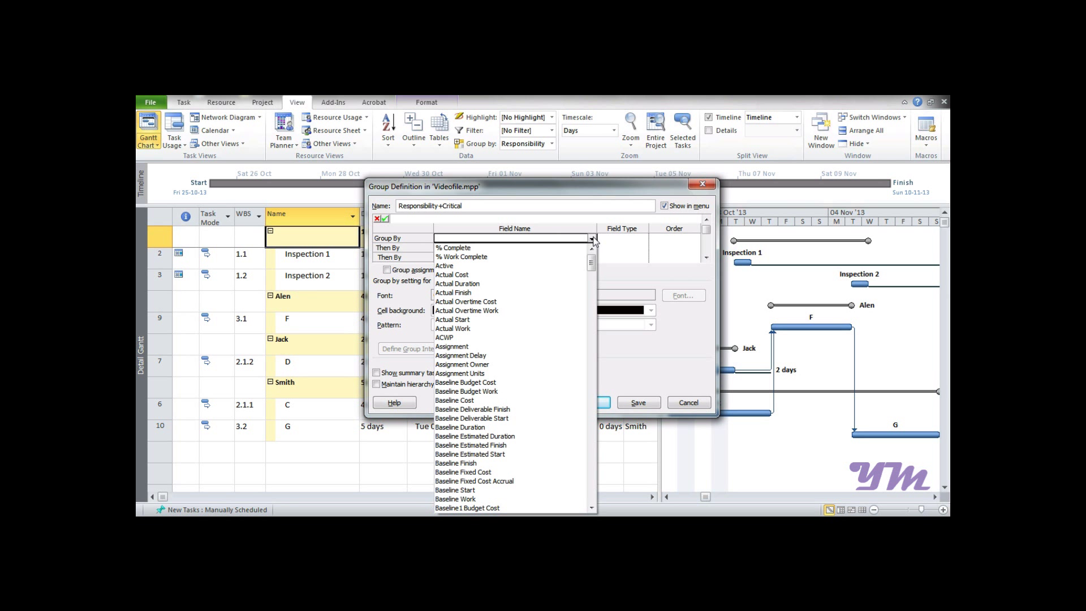
type("Recurring")
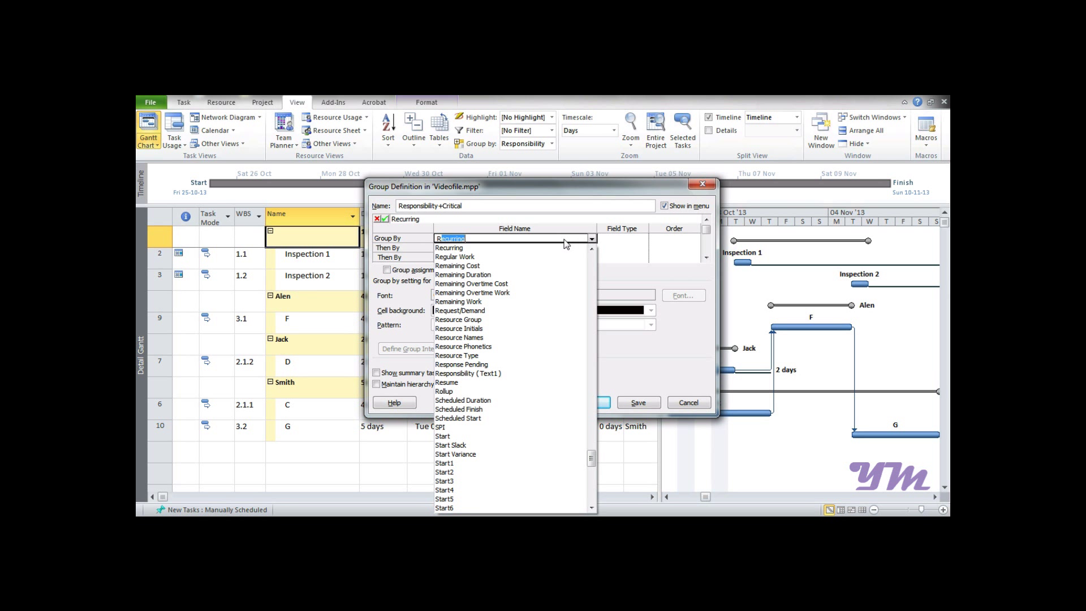
left_click(485, 375)
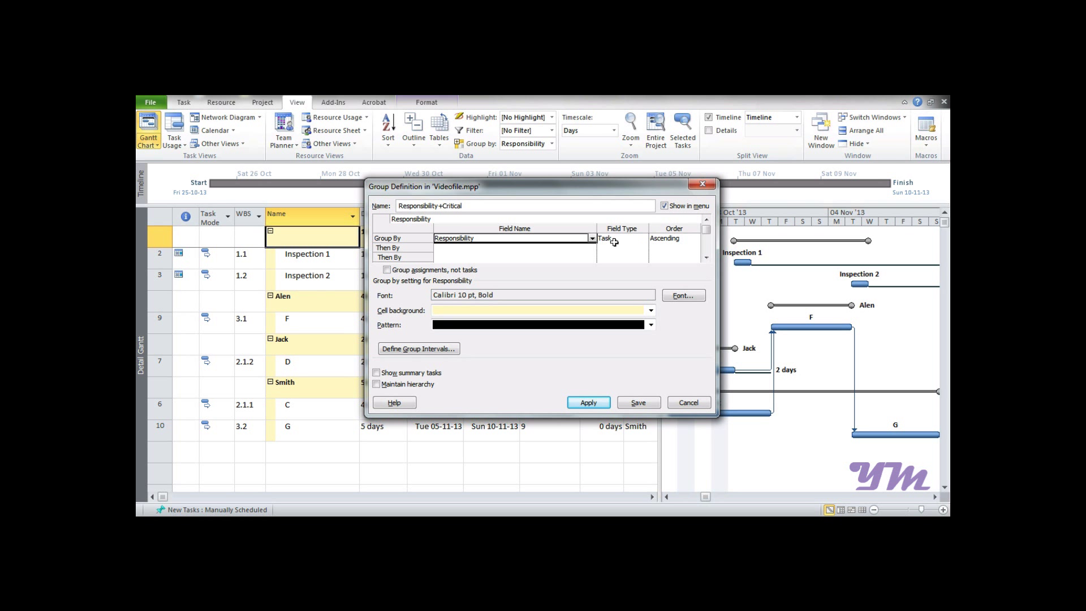
Add Total Slack as the second grouping level and apply the group.
left_click(447, 247)
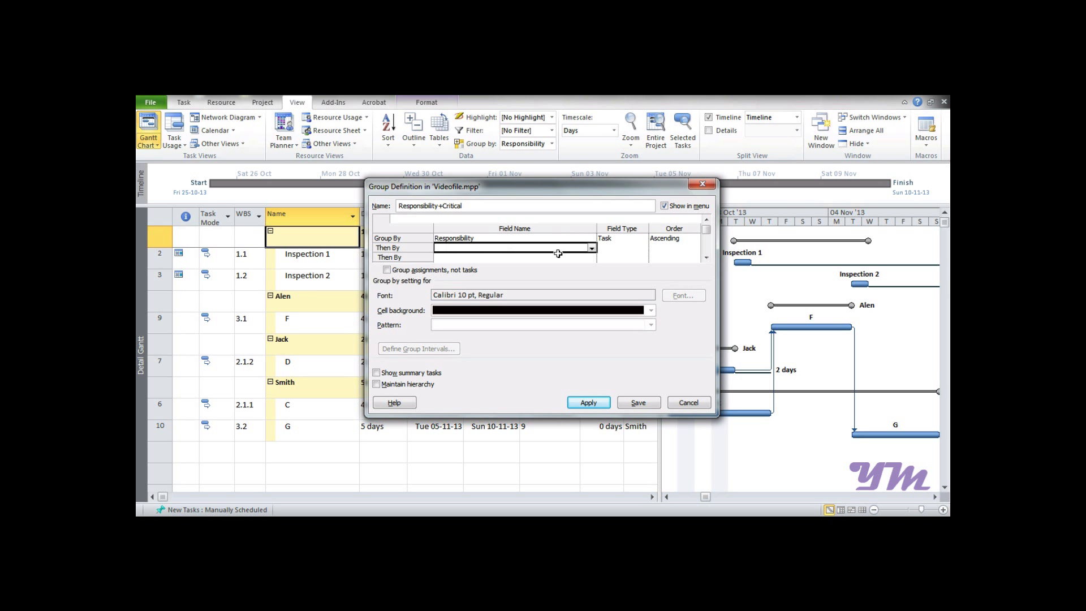
left_click(592, 248)
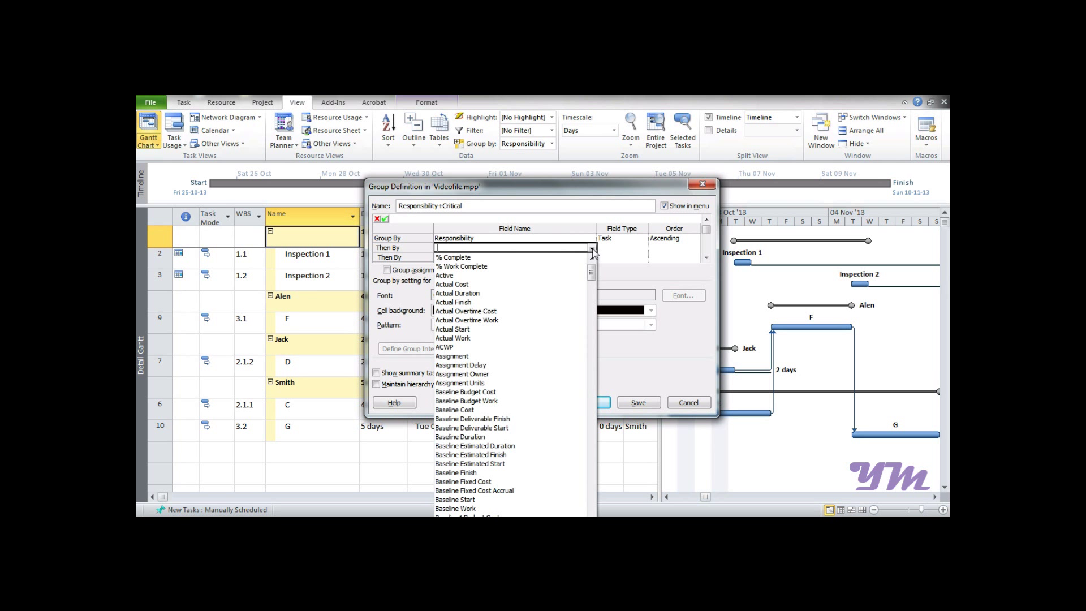
type("T")
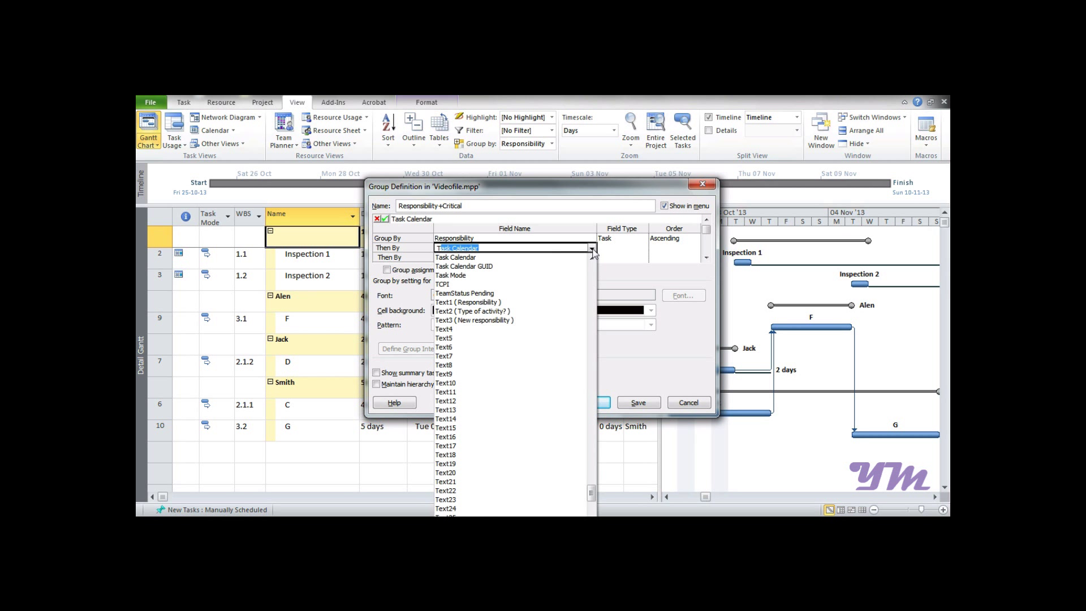
type("otal Slack")
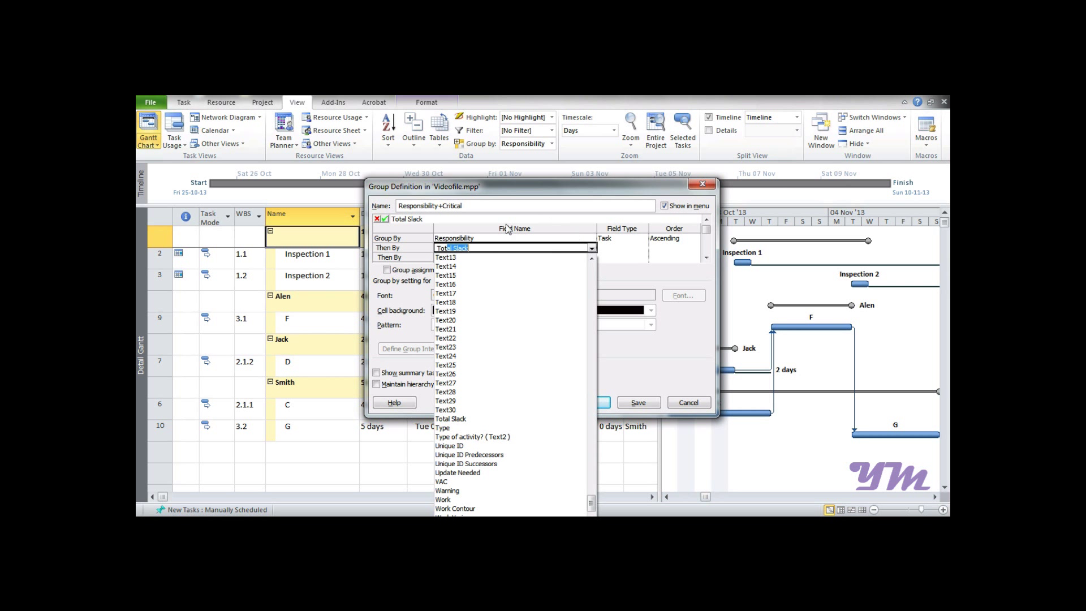
left_click(463, 420)
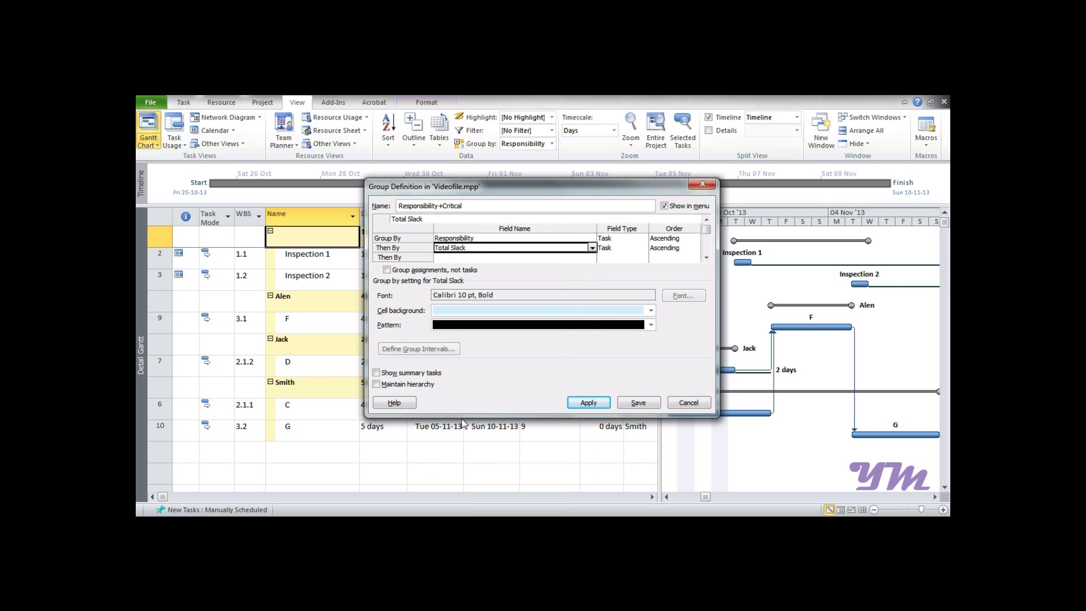
left_click(599, 406)
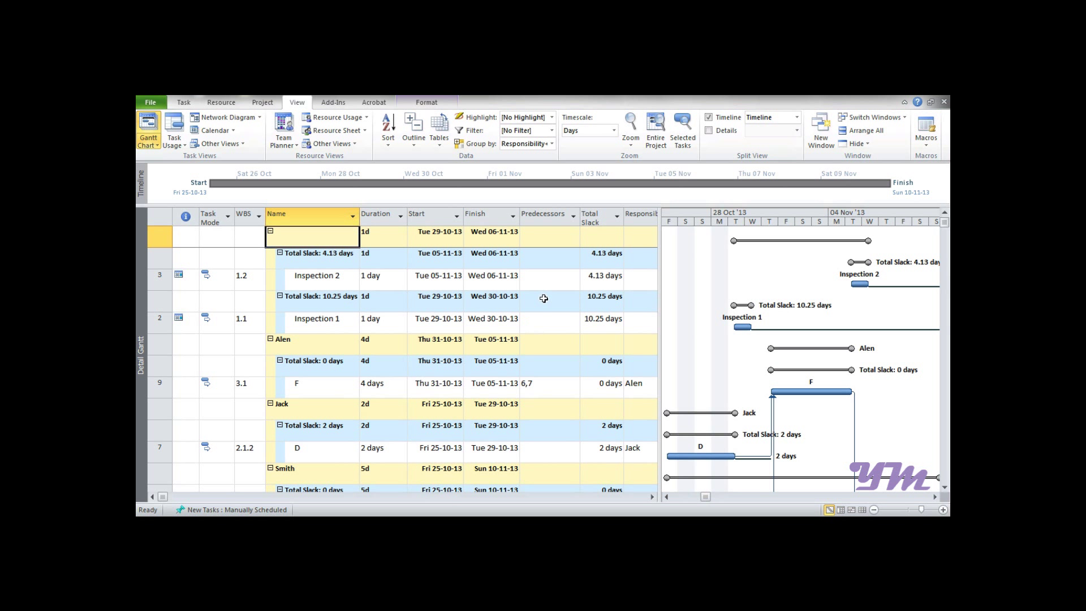
Choose [No Group] to return the ten tasks to plain outline order.
left_click(554, 144)
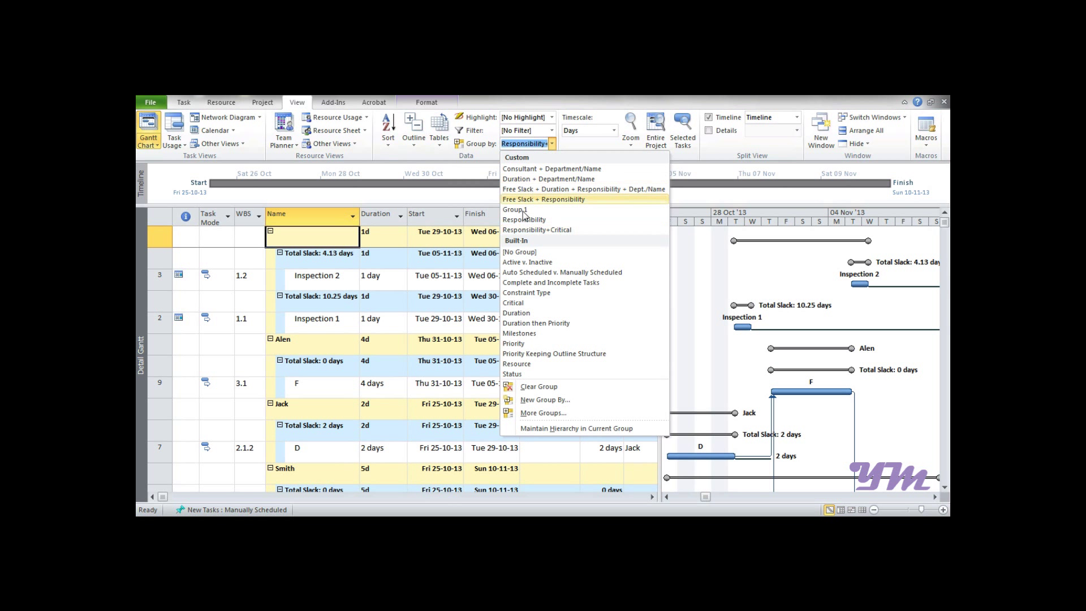
left_click(518, 255)
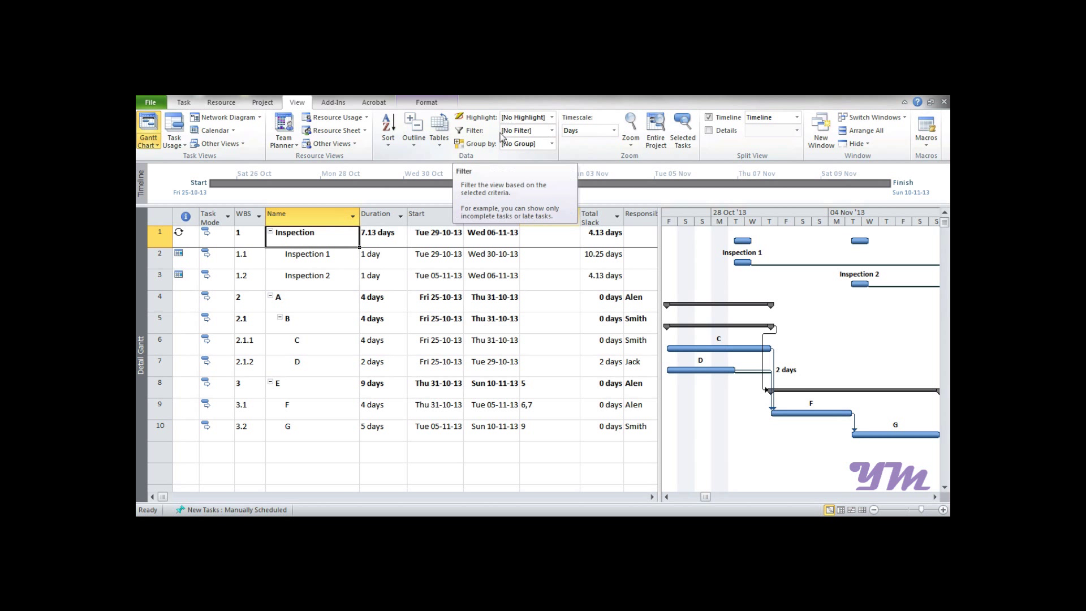
Apply the Critical filter, leaving only zero-slack tasks A, B, C, E, F and G.
left_click(553, 132)
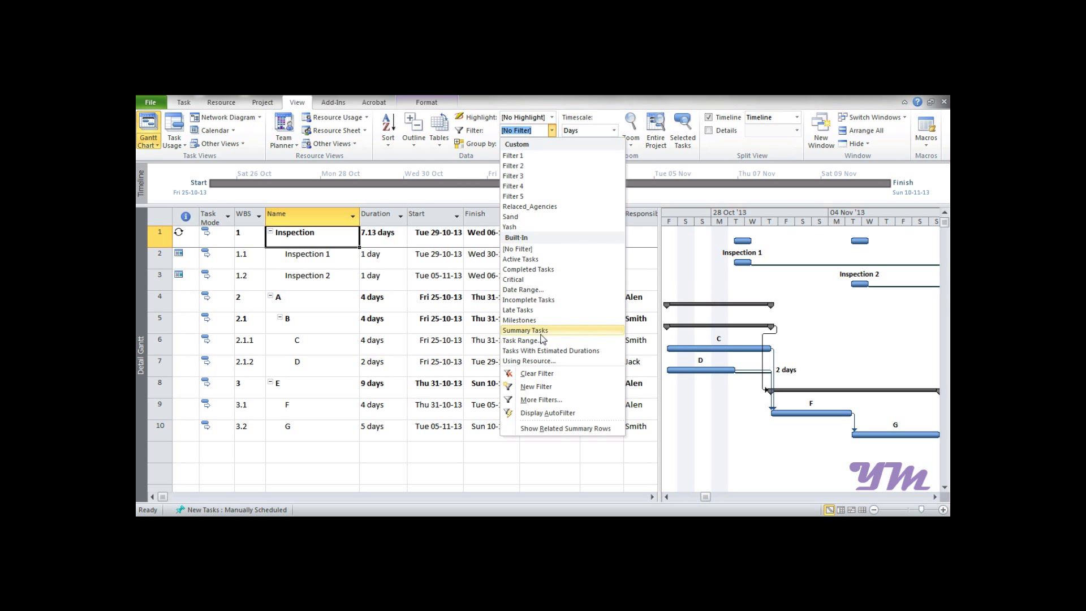
left_click(521, 281)
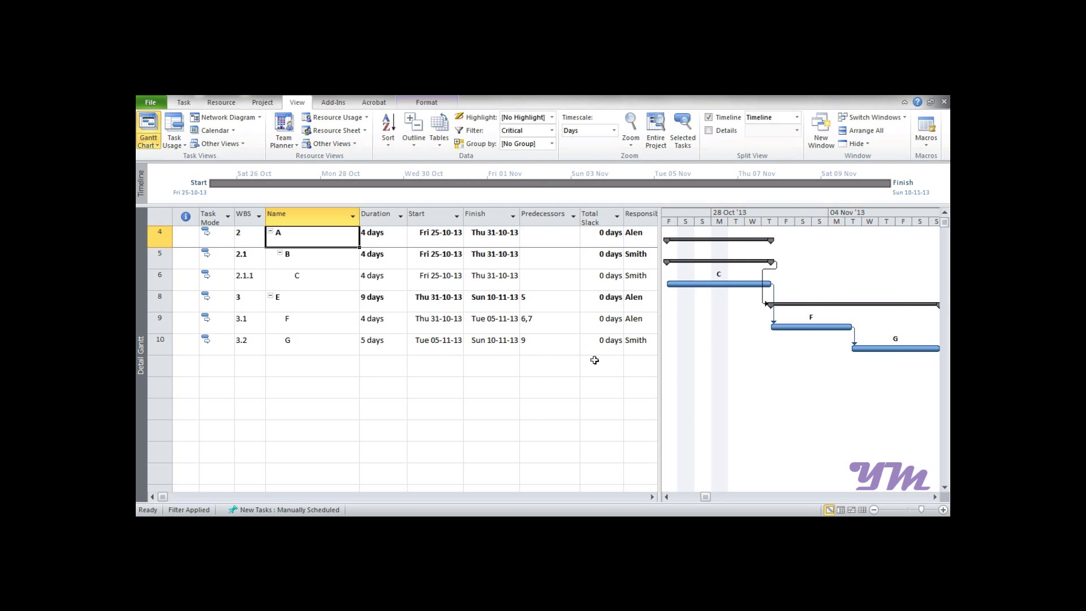
Choose the Date Range filter and set its start date to 27 October 2013.
left_click(551, 132)
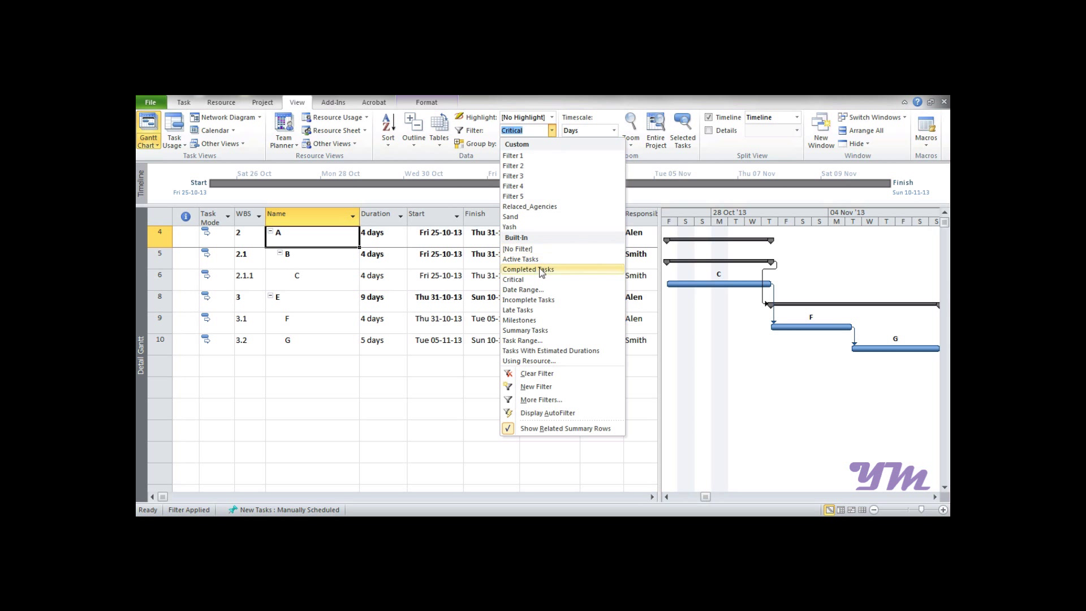
left_click(537, 289)
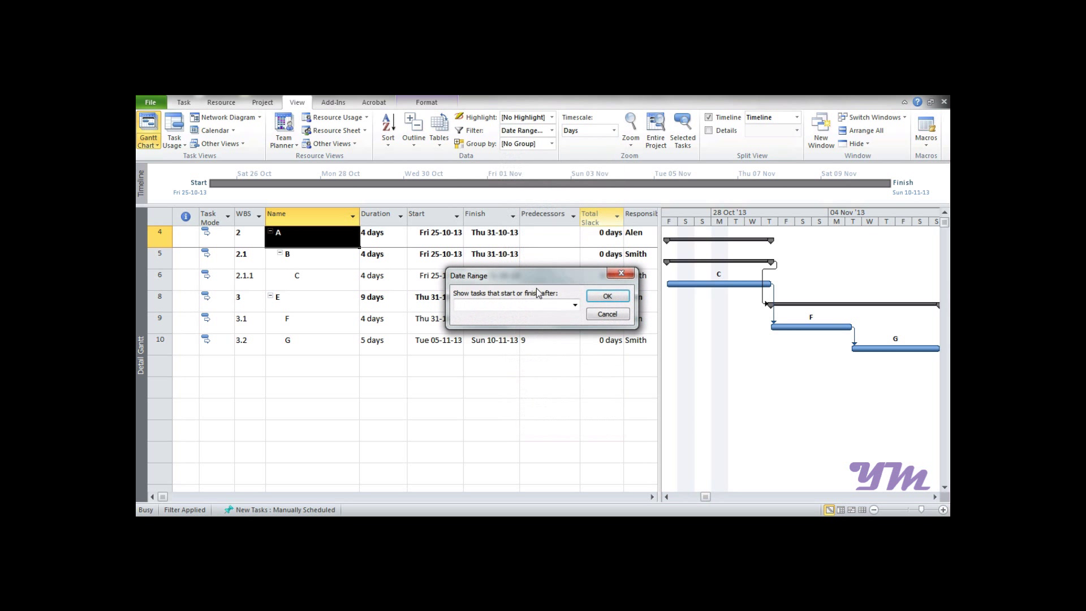
left_click_drag(507, 277, 494, 271)
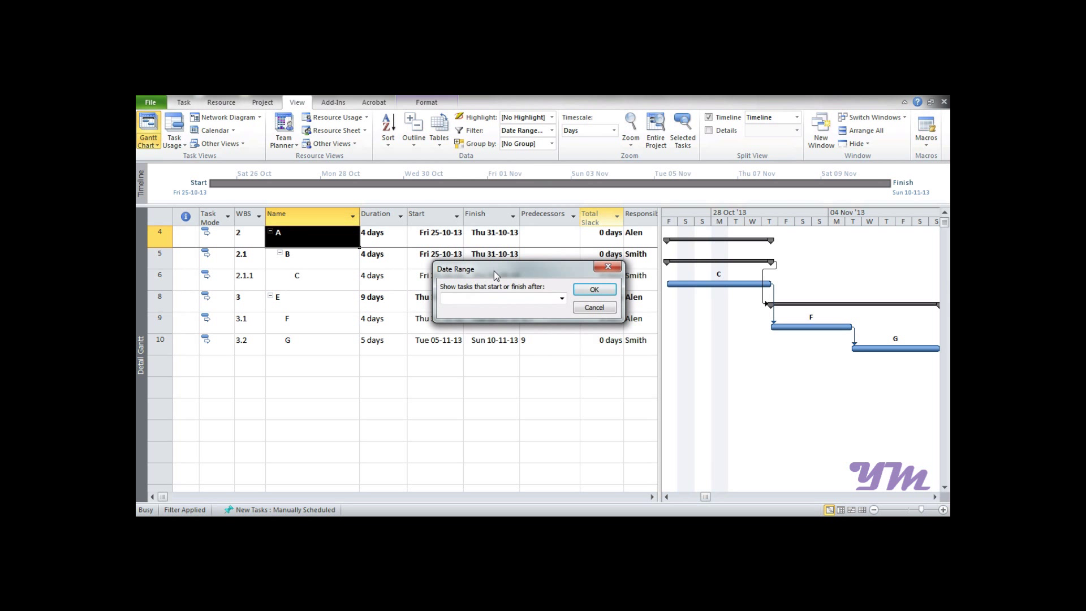
left_click(562, 299)
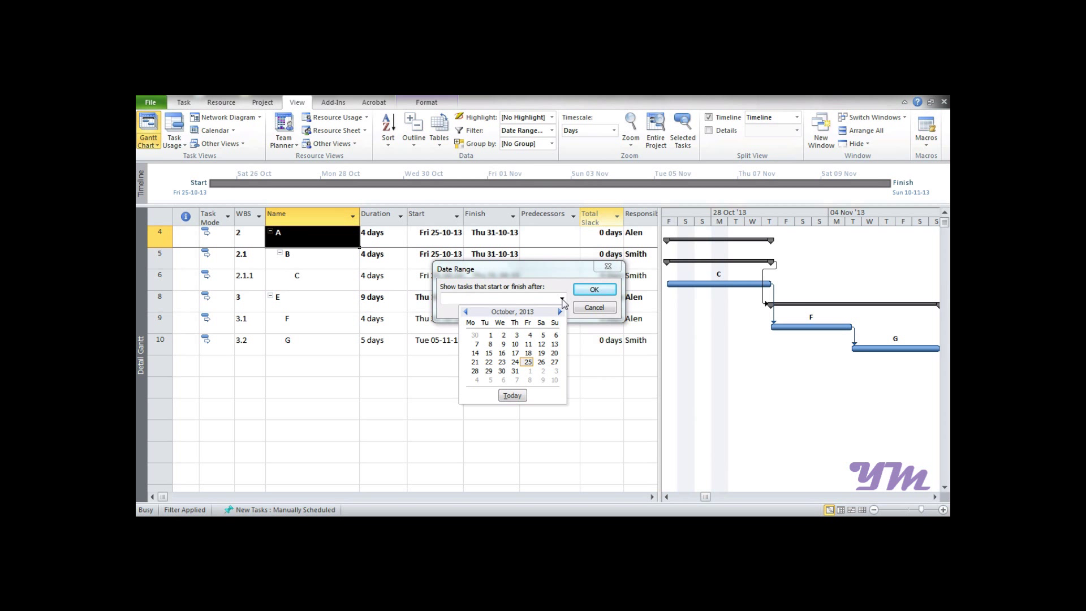
left_click(555, 362)
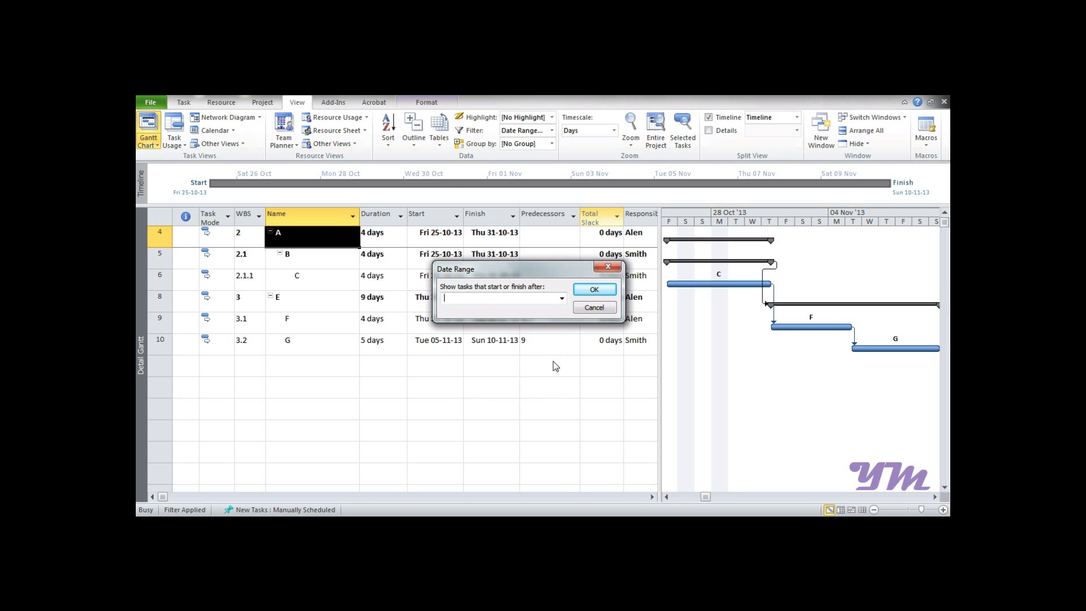
left_click(587, 292)
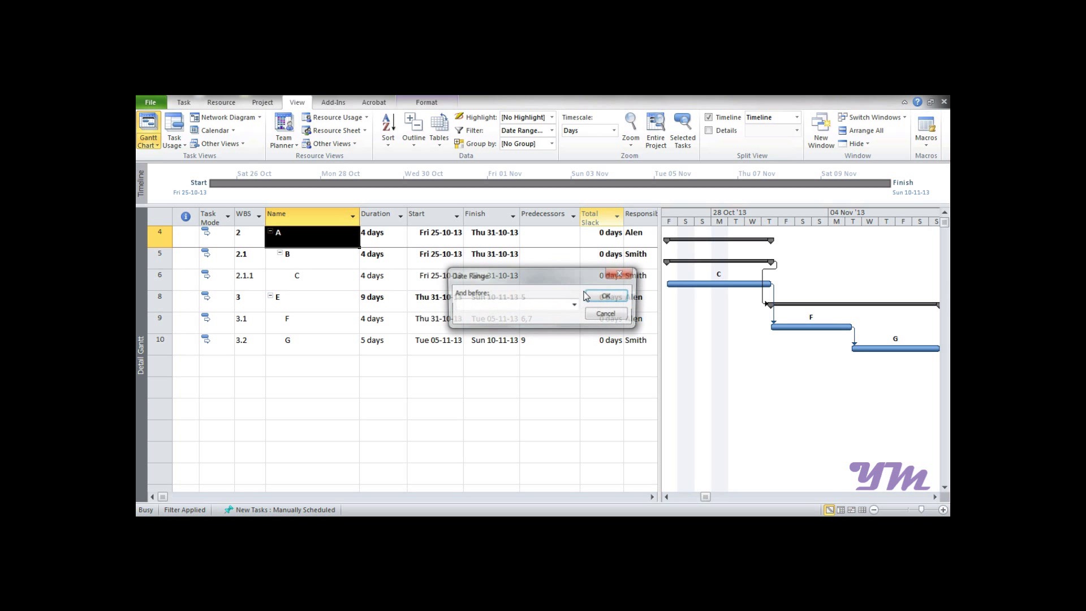
Set the end date to Fri 1 November 2013 and apply the filter.
left_click(575, 304)
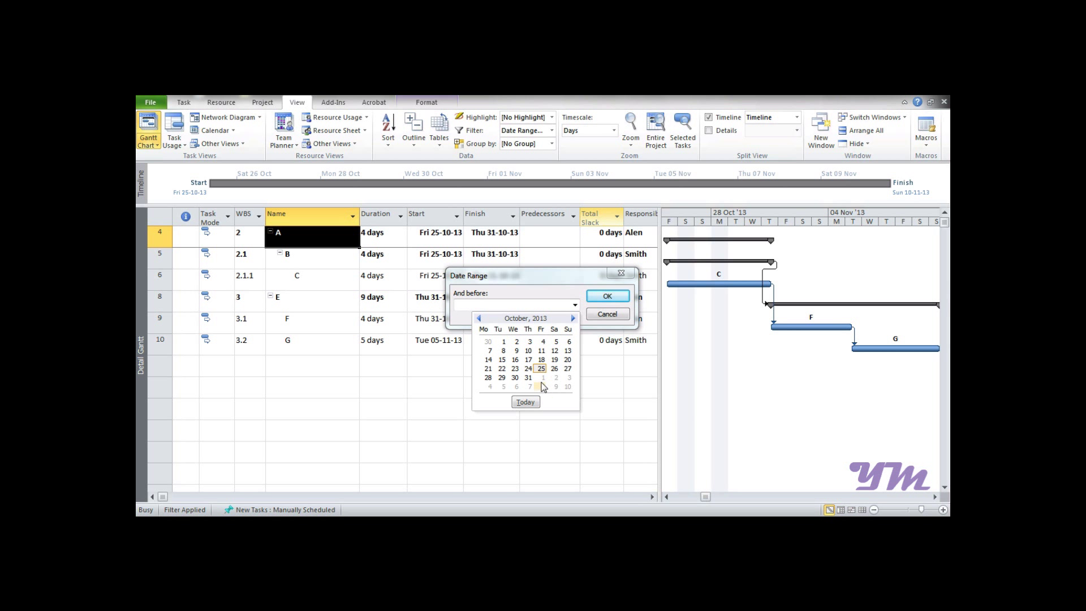
left_click(573, 318)
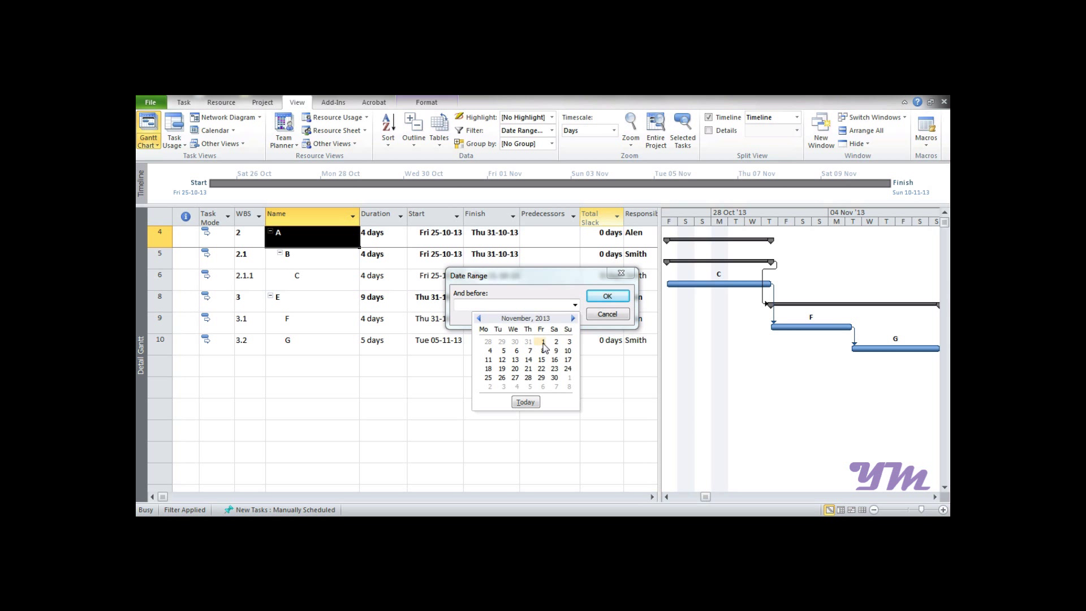
left_click(542, 343)
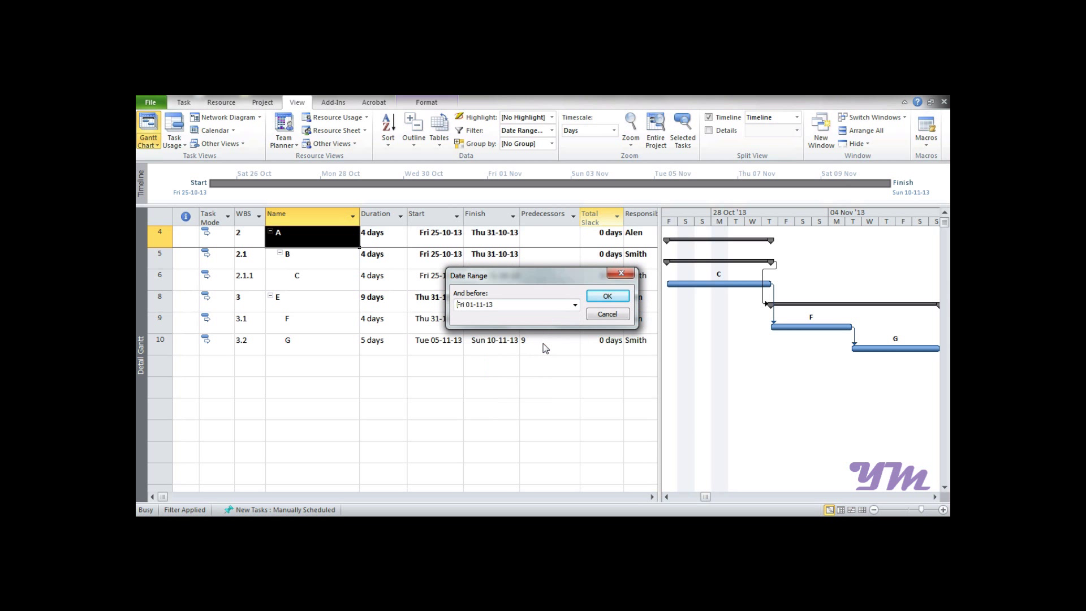
left_click(596, 300)
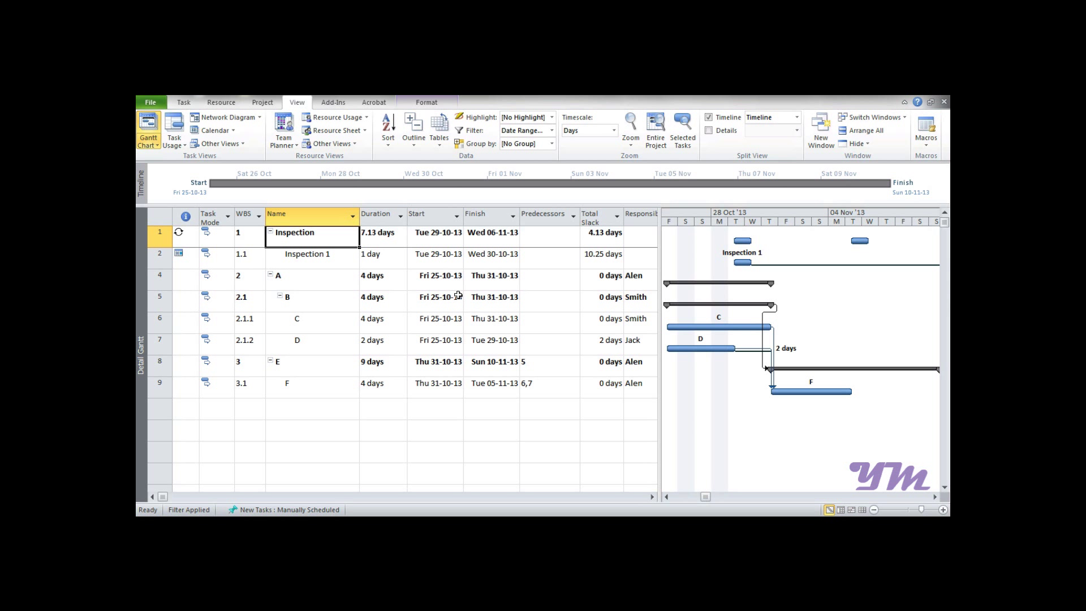
Open the Filter dropdown on the View tab while the date range filter remains applied.
left_click(552, 133)
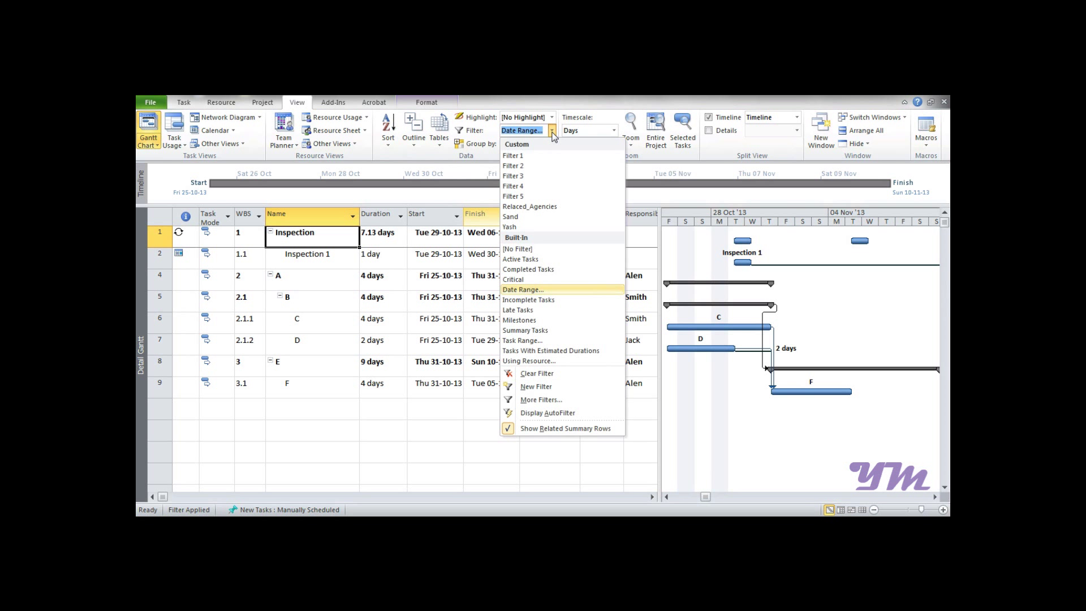
Create a filter named 'New Interactive filter' with a first condition Responsibility equals.
left_click(545, 389)
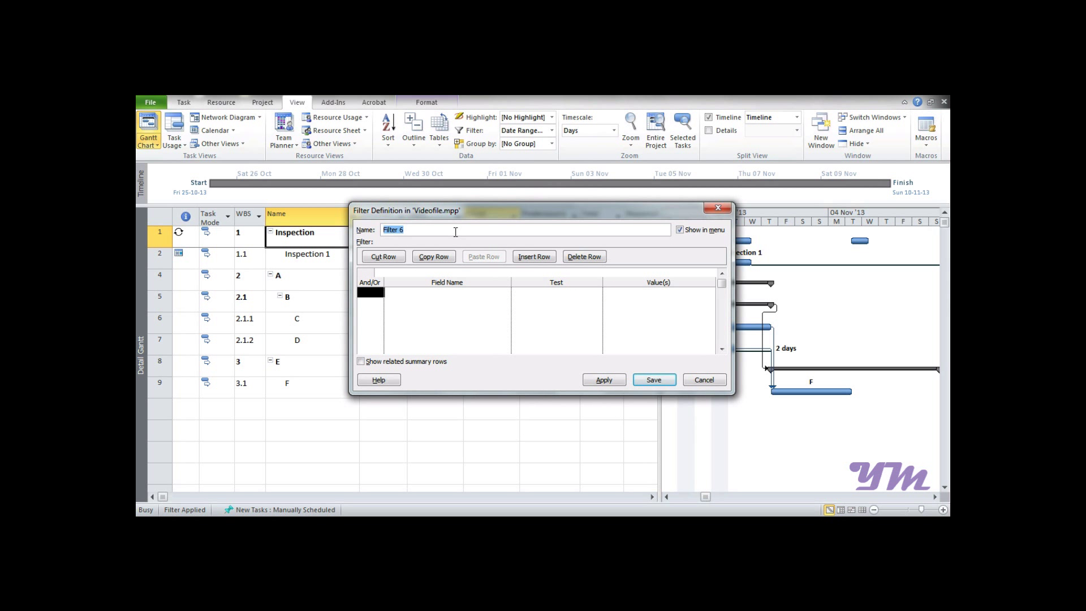
type("New Interactive filter")
left_click(448, 291)
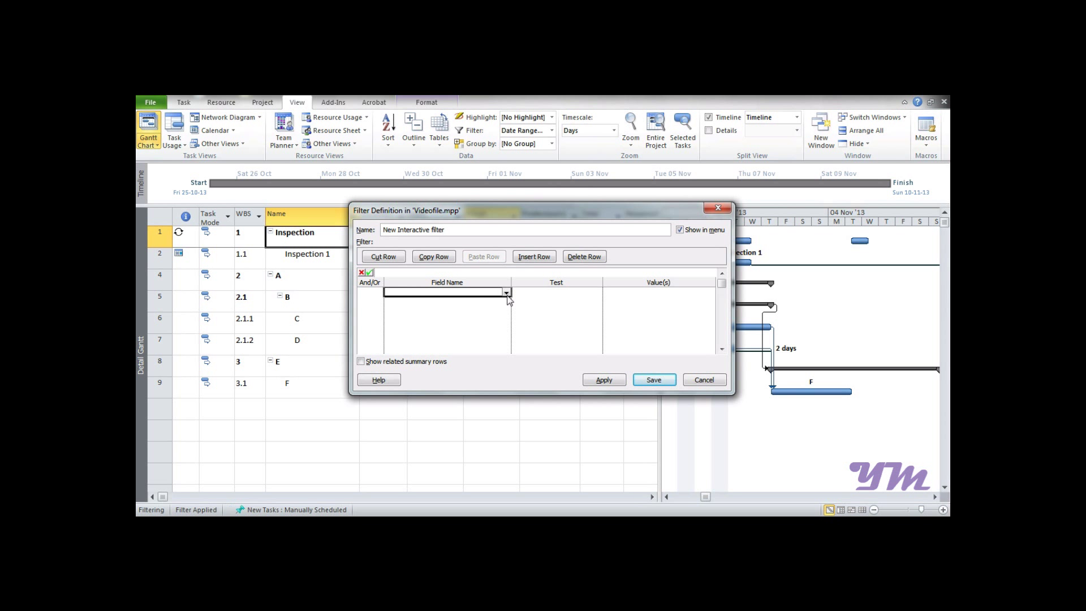
left_click(507, 294)
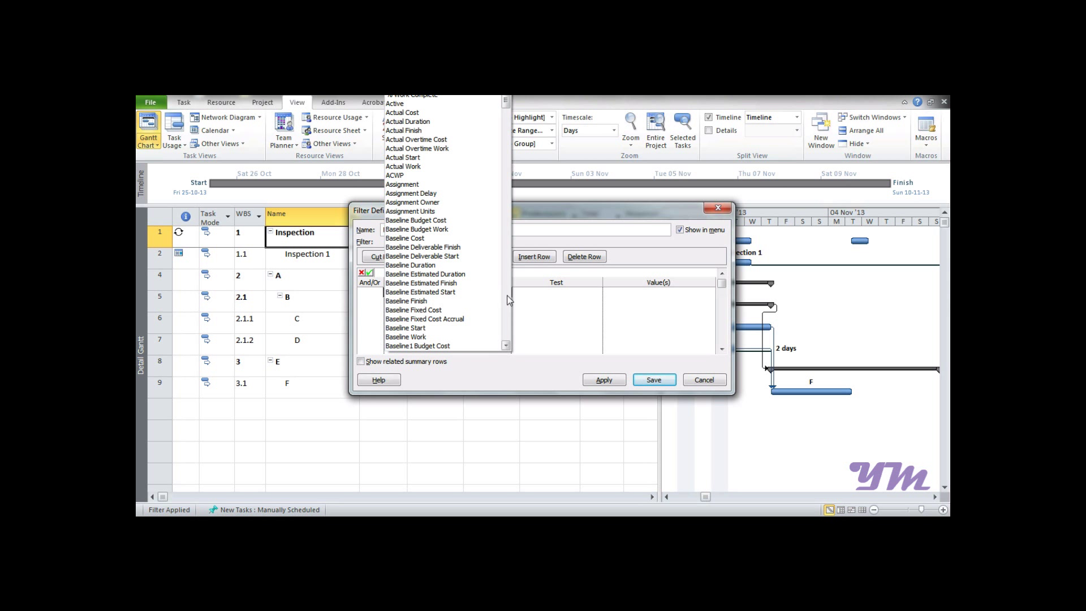
scroll(509, 300, "down", 20)
left_click(429, 211)
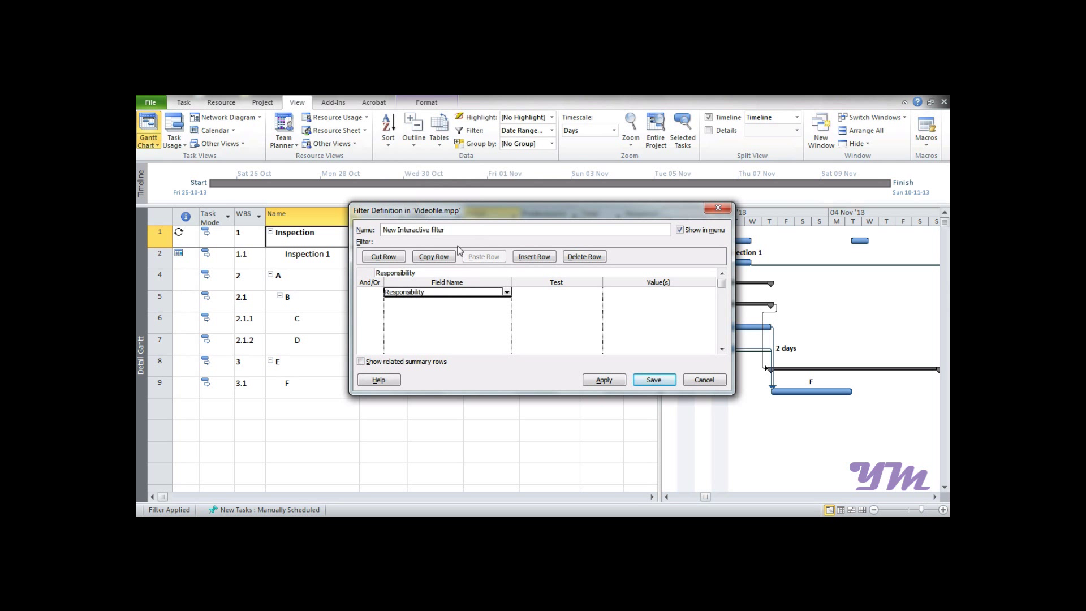
left_click(531, 292)
left_click(598, 293)
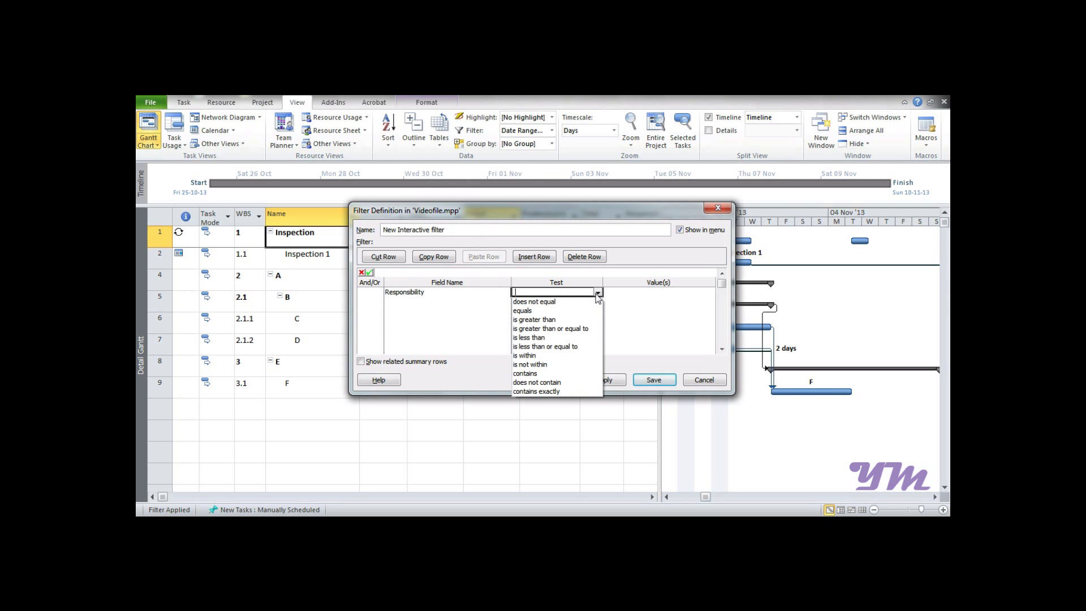
left_click(521, 311)
Enter the prompt value "Who is responsible:"? for the Responsibility condition.
left_click(618, 295)
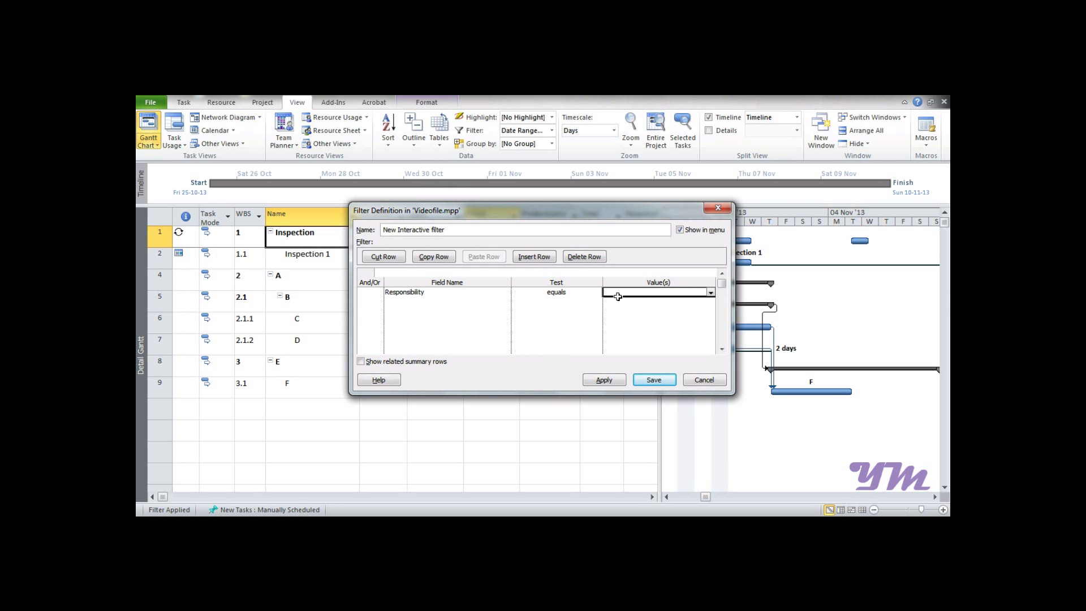
type("\"WHo")
key("BackSpace")
type("ho is responsible:\"")
left_click(378, 303)
Add a second And condition testing Total Slack equals.
left_click(378, 304)
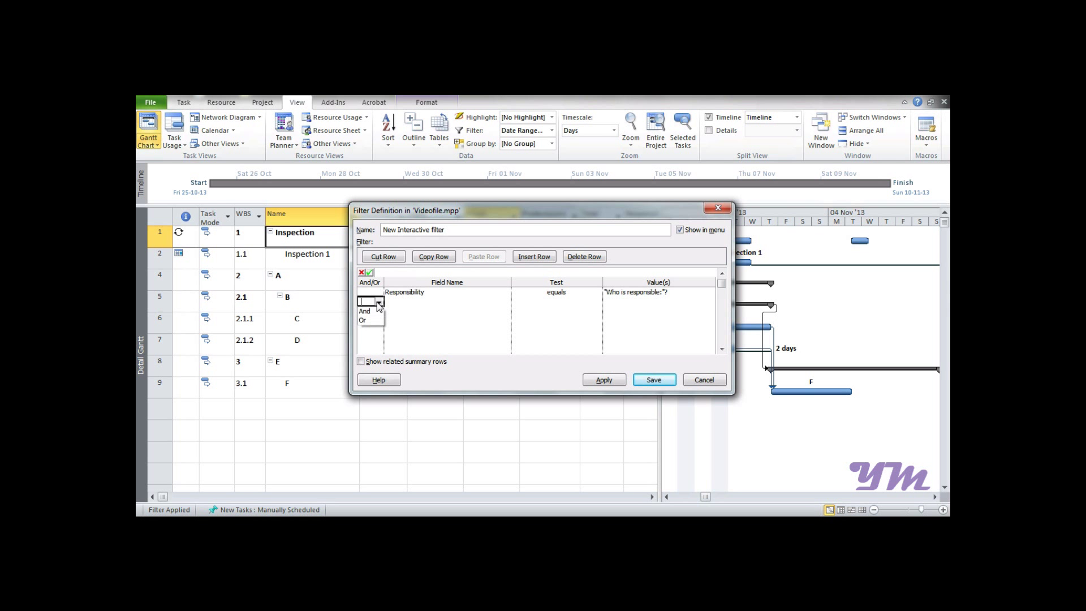
left_click(365, 311)
left_click(480, 304)
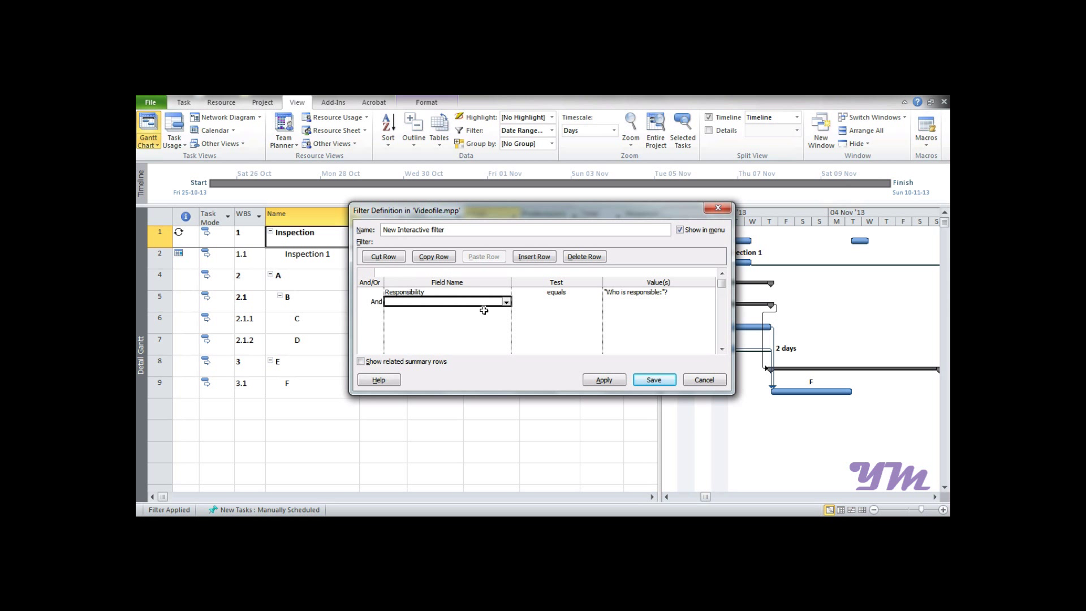
left_click(507, 304)
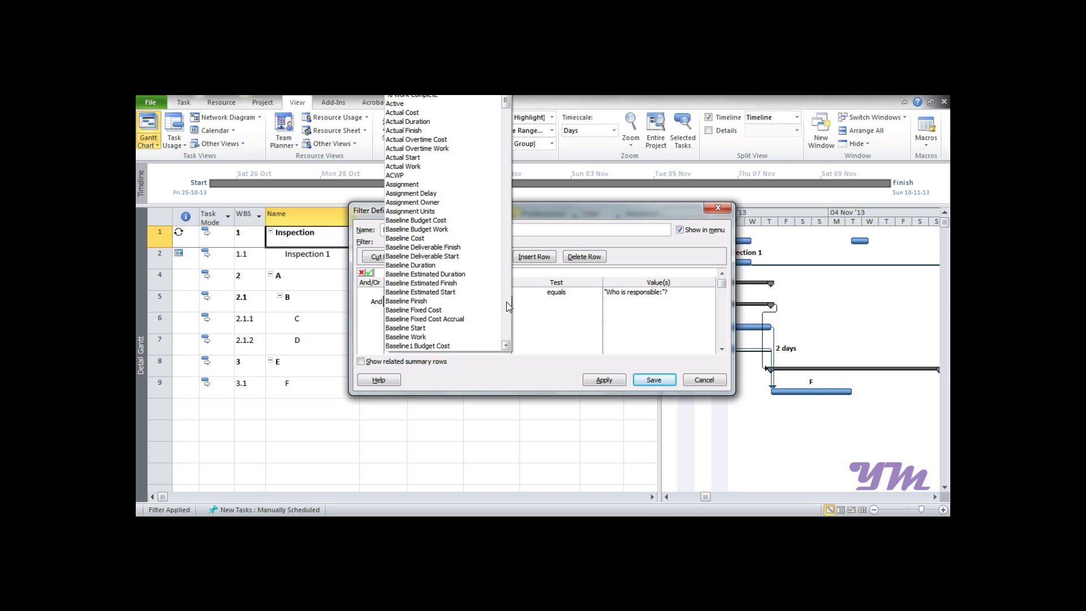
type("t")
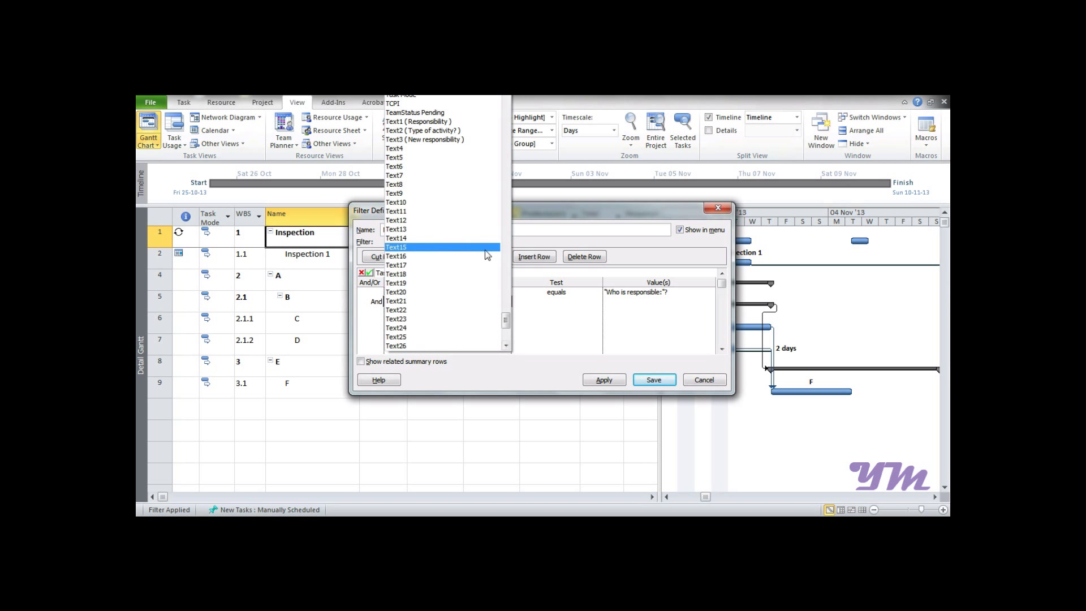
key("BackSpace")
key("BackSpace")
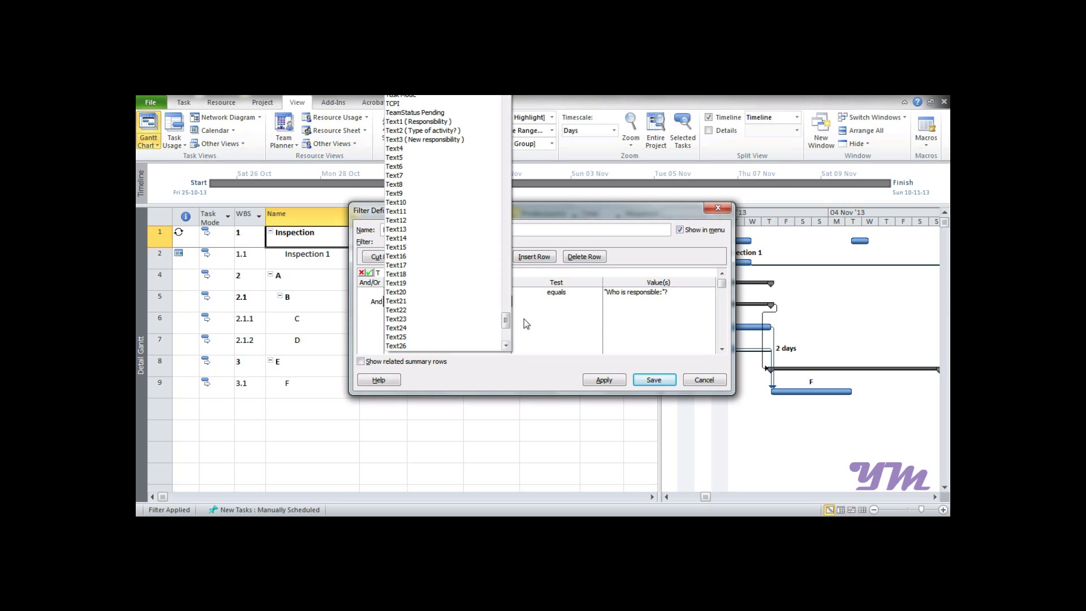
key("Escape")
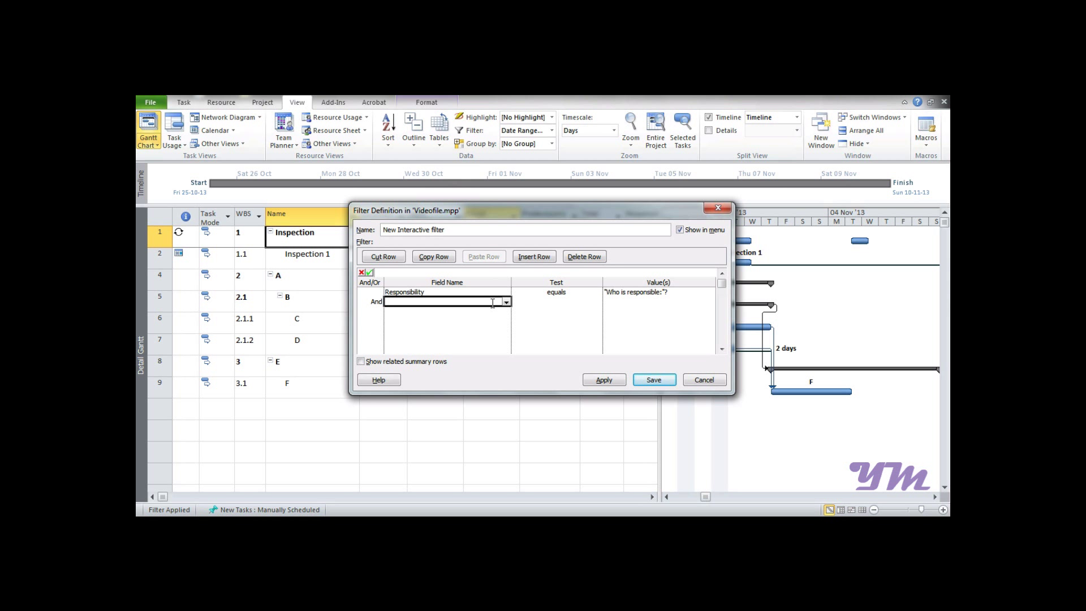
type("tot")
left_click(551, 305)
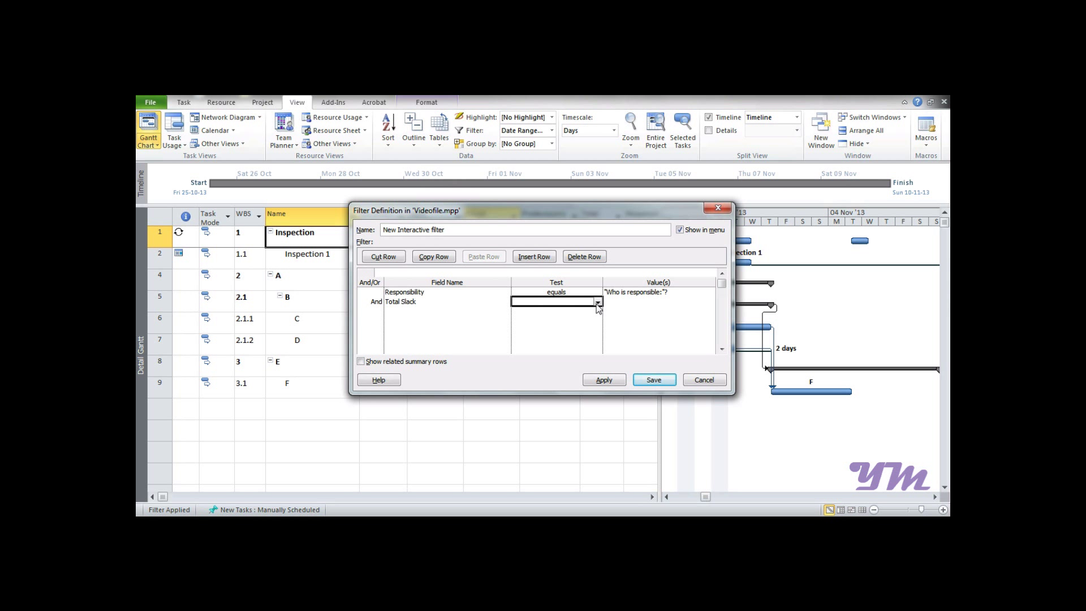
left_click(598, 303)
left_click(531, 312)
Set the Total Slack value to the prompt "Enter the value of Slack:"?
left_click(651, 302)
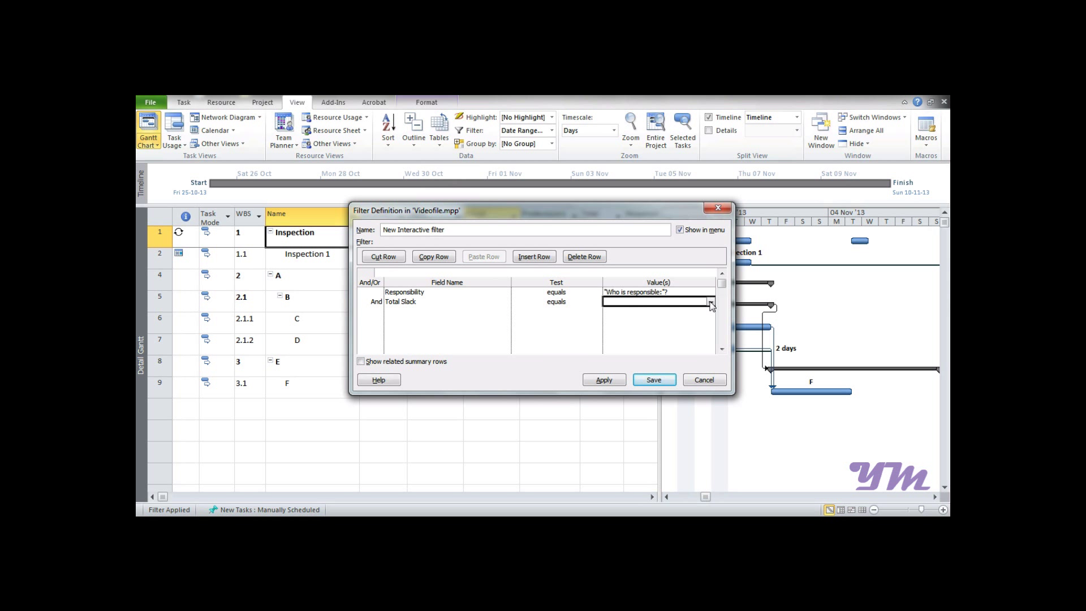
type("E")
type("ter")
key("BackSpace")
key("BackSpace")
key("BackSpace")
key("BackSpace")
key("BackSpace")
type("\"Enter the value of Slack")
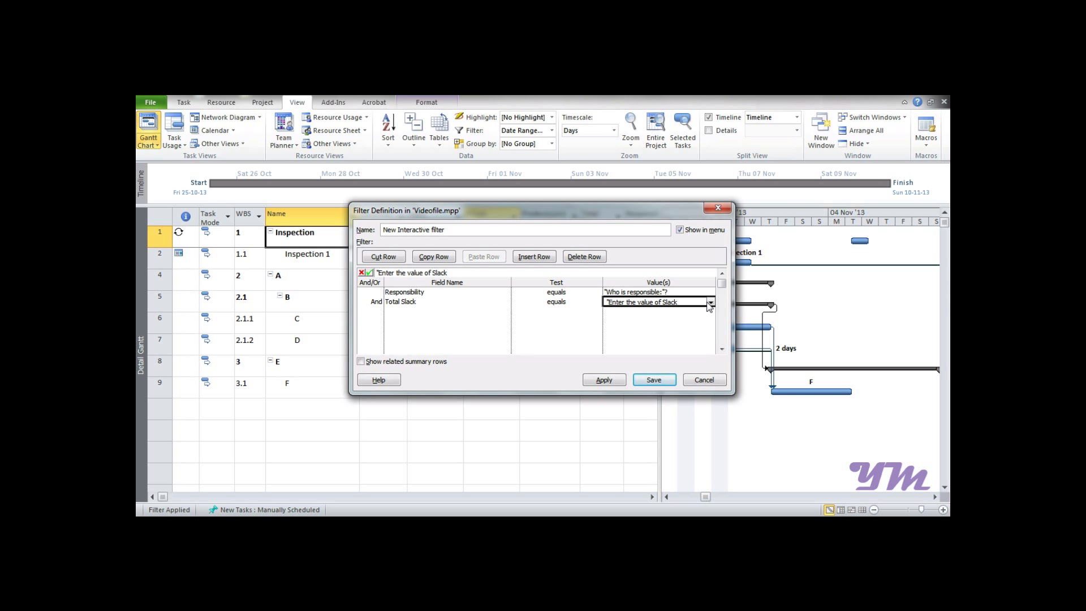
type(":\"?")
Run the New Interactive filter for the selected responsible person with Total Slack 0, leaving tasks A, E and F.
left_click(623, 385)
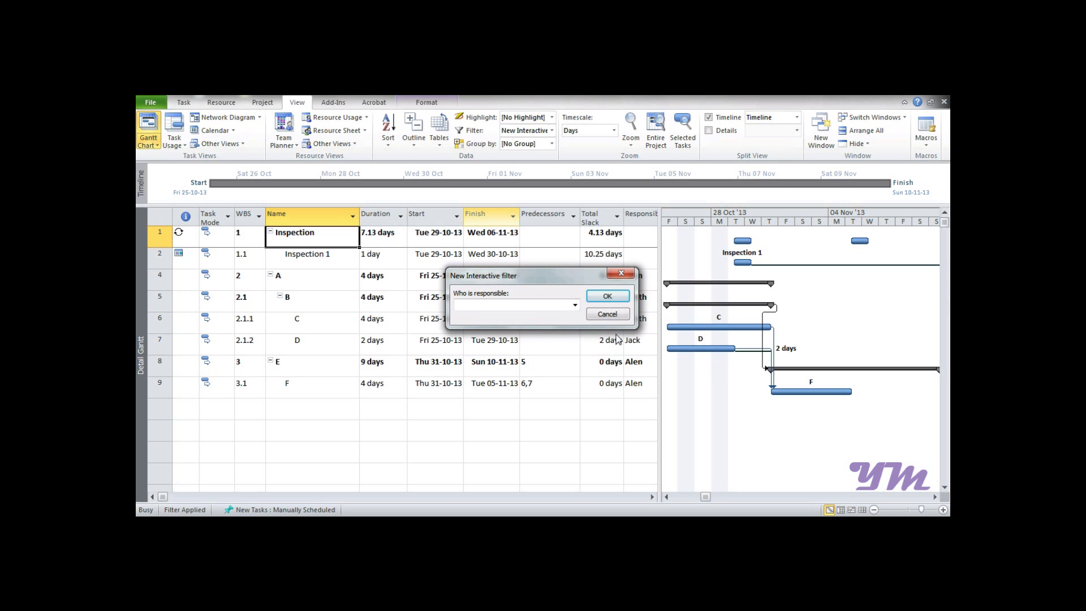
left_click(575, 305)
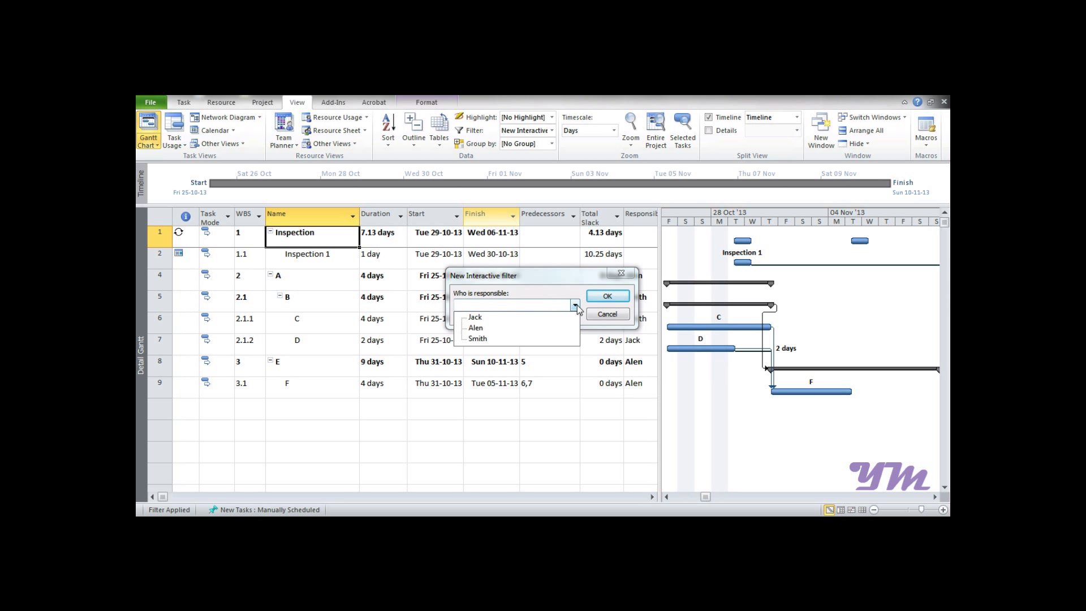
left_click(482, 333)
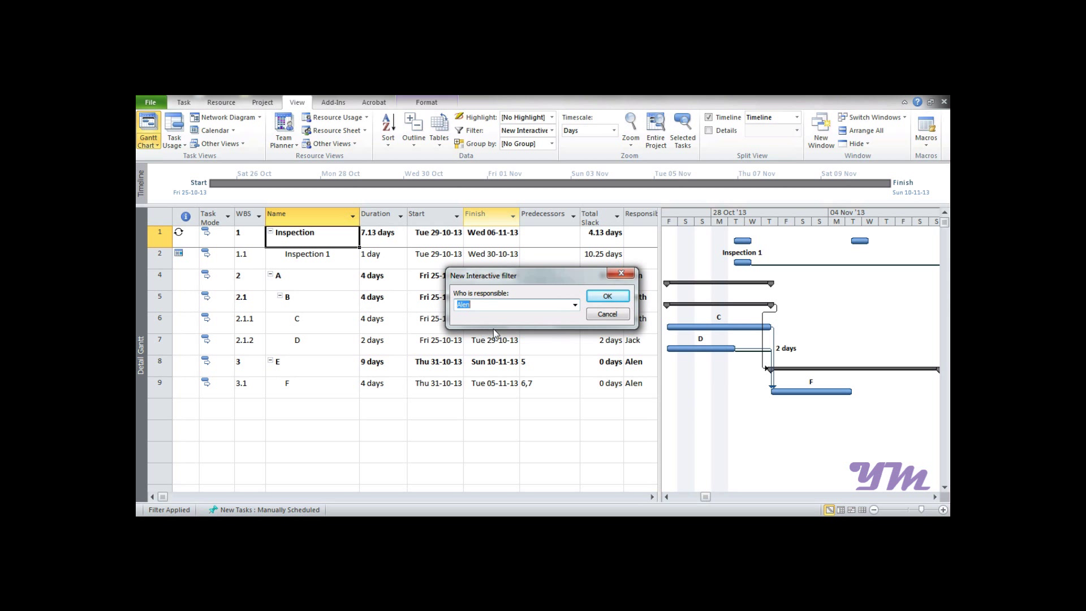
left_click(599, 297)
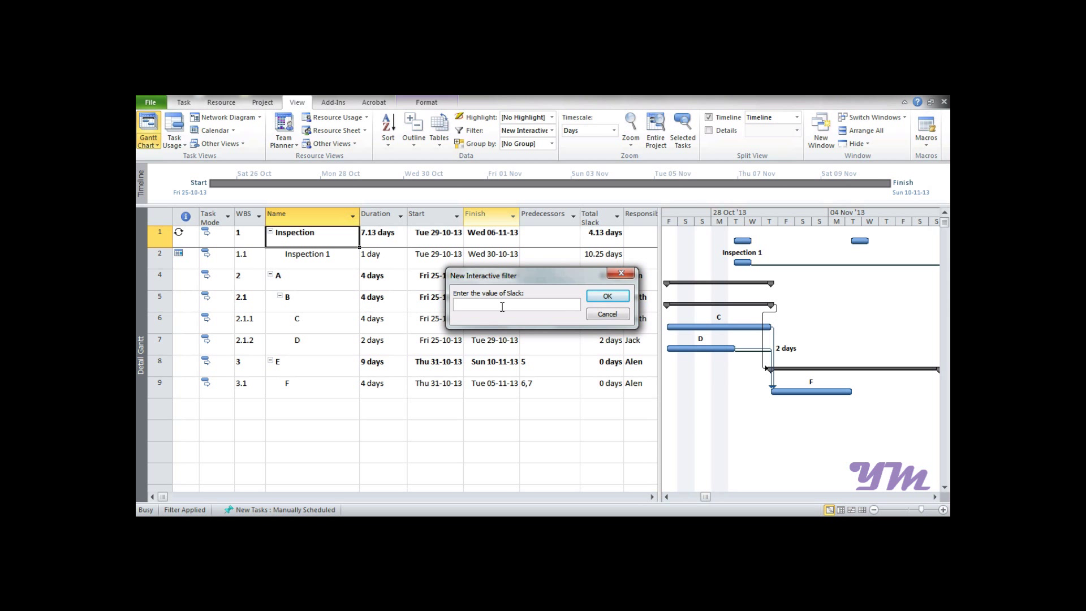
type("0")
left_click(608, 307)
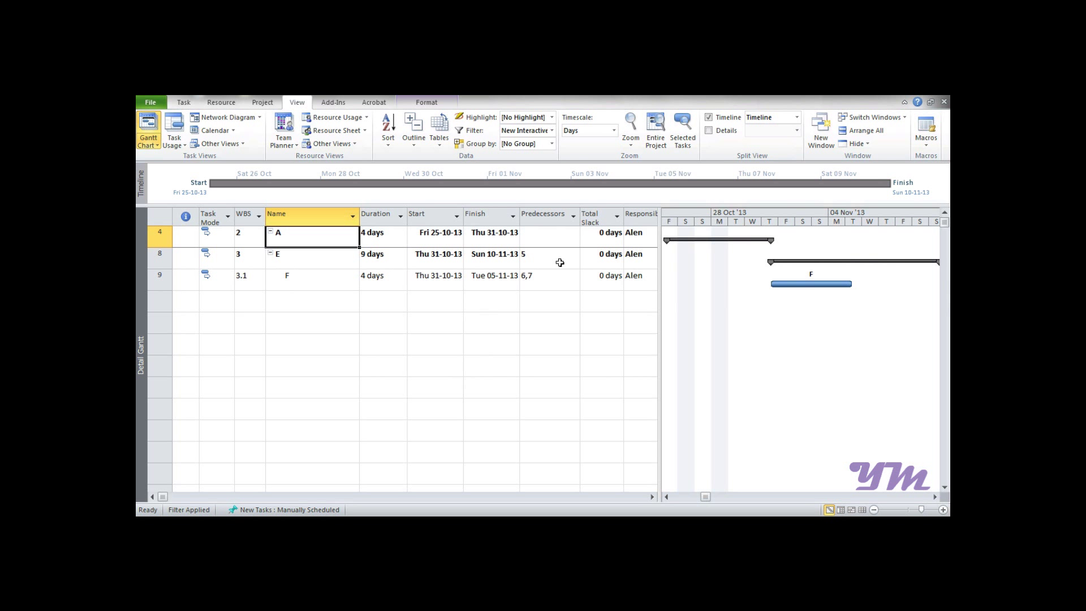
Choose [No Filter] from the Filter list to show all ten tasks again.
left_click(551, 131)
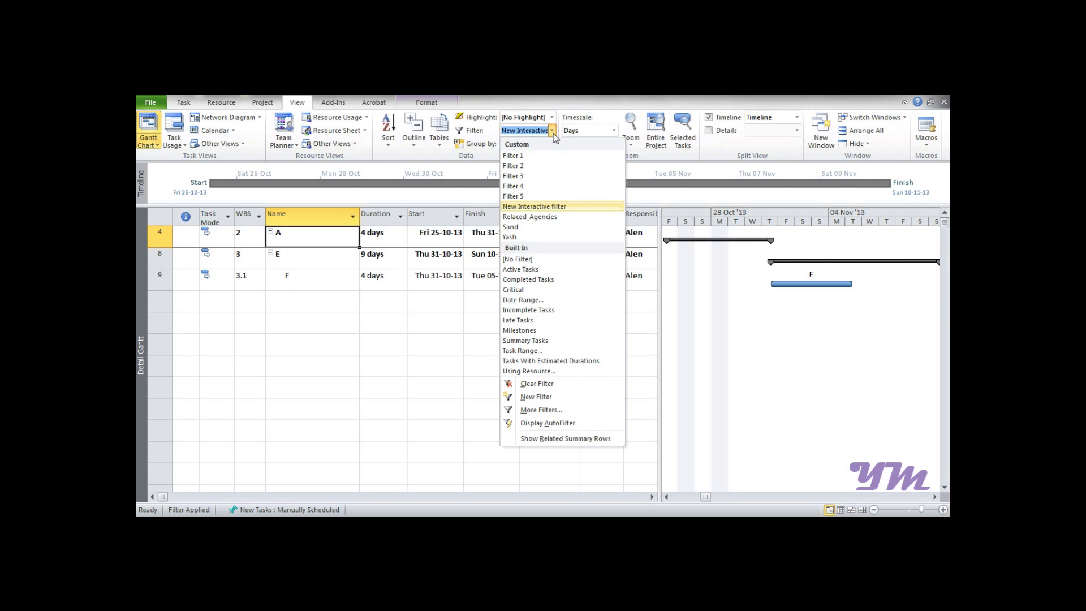
left_click(529, 260)
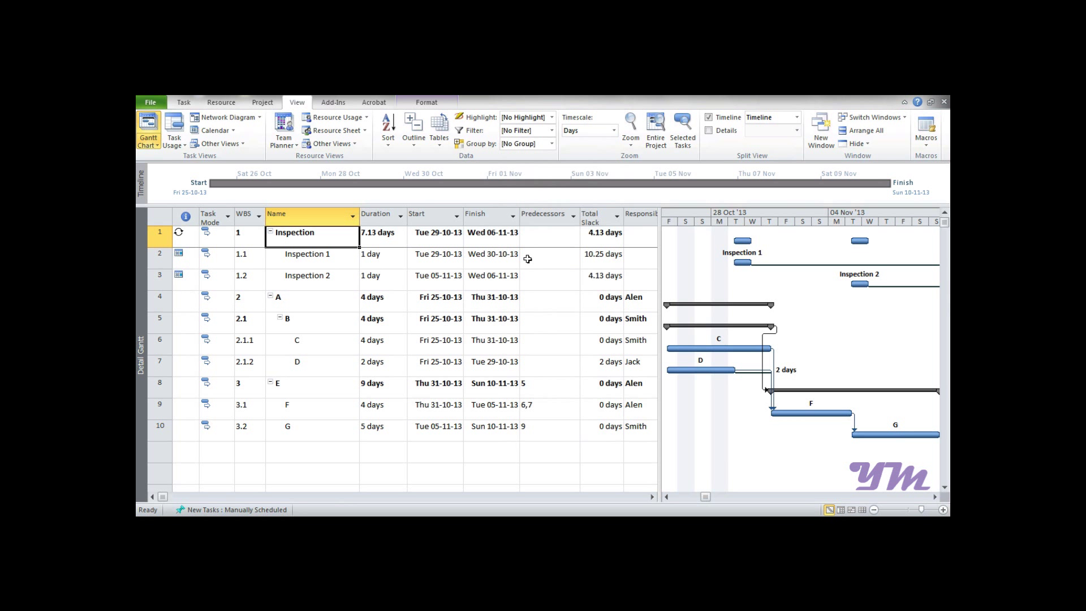